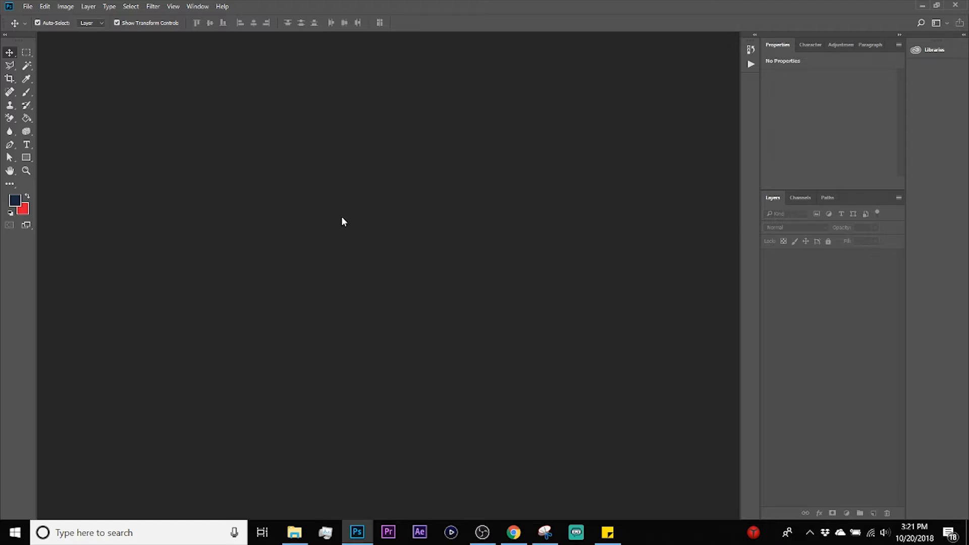
# Step: Create a new document named Tutorial, 3000 pixels wide and 1000 pixels high
pyautogui.hotkey('ctrl', 'n')
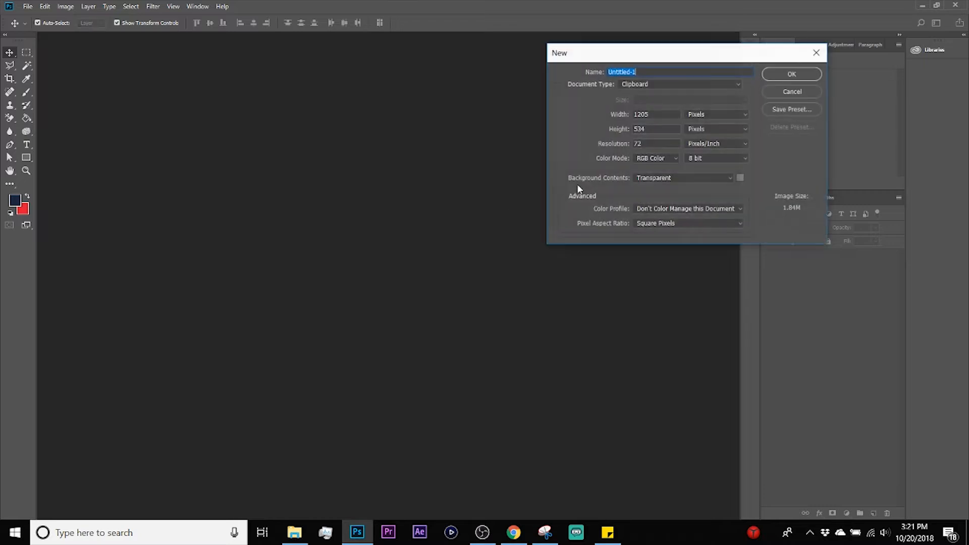
pyautogui.press('Tab')
pyautogui.press('Tab')
pyautogui.write('3000')
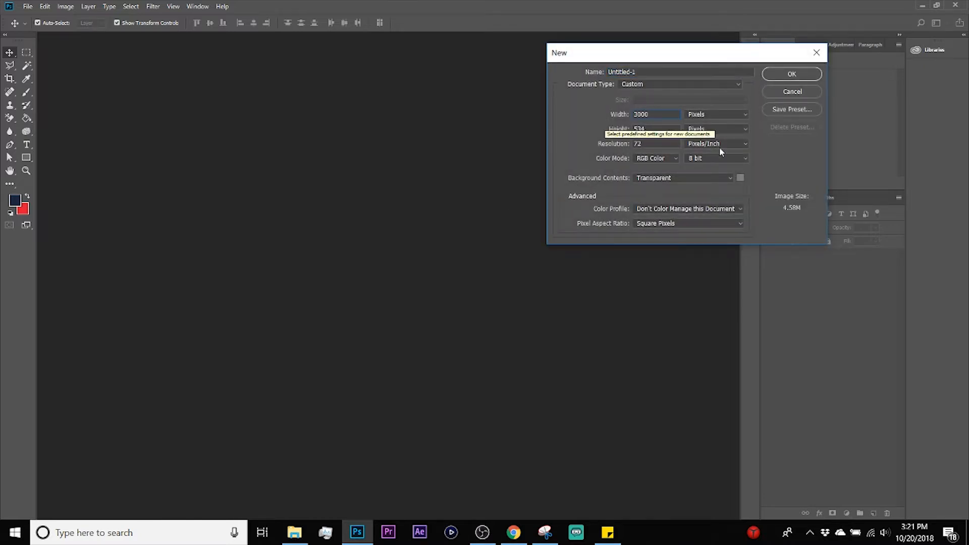
pyautogui.press('Tab')
pyautogui.write('100')
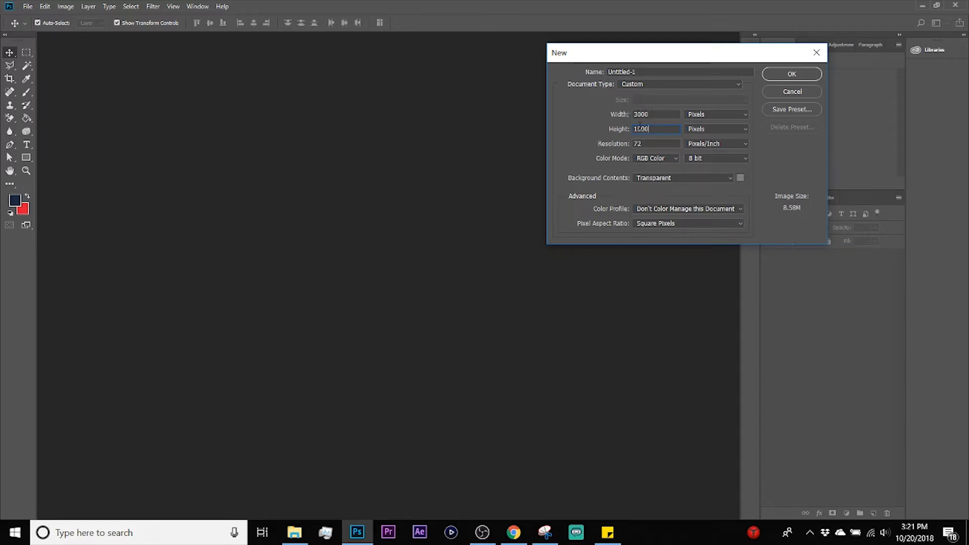
pyautogui.moveTo(639, 70); pyautogui.dragTo(606, 72)
pyautogui.write('Tutorial')
pyautogui.press('Return')
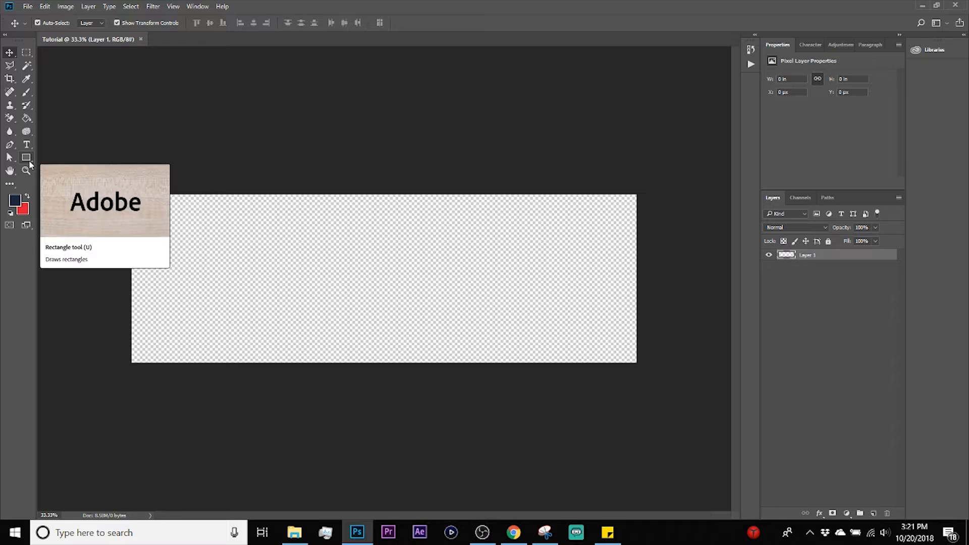
# Step: Draw a dark navy rectangle shape of about 1026 by 444 px in the middle of the canvas
pyautogui.click(27, 159)
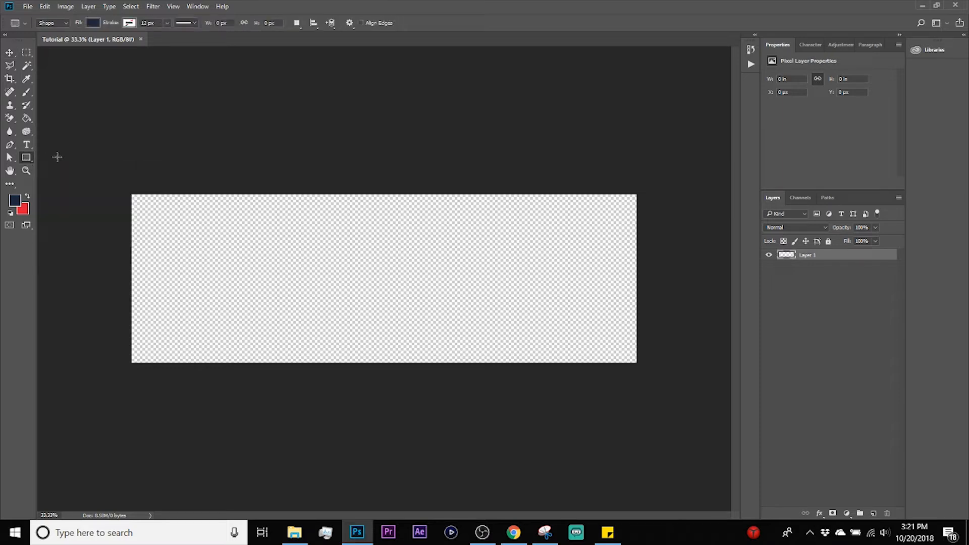
pyautogui.moveTo(297, 240); pyautogui.dragTo(470, 315)
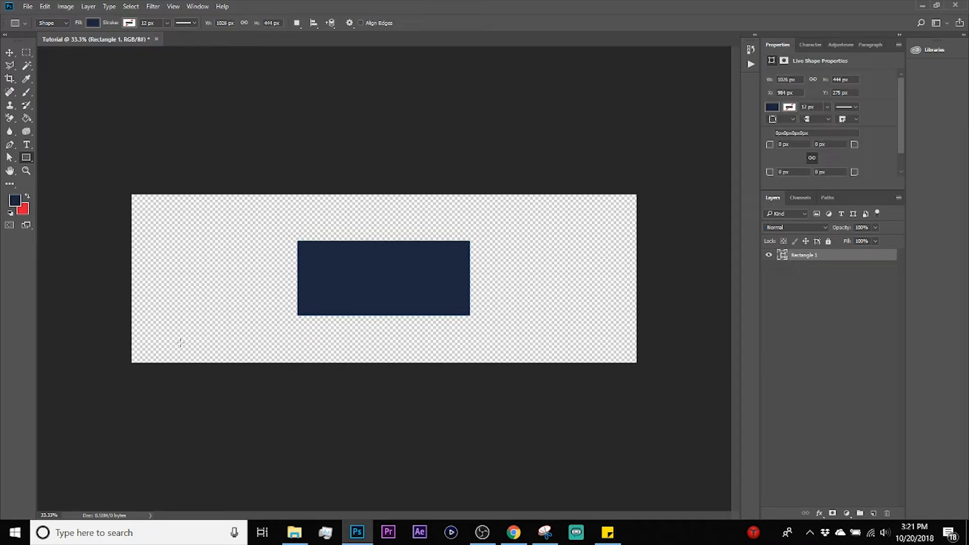
pyautogui.press('v')
pyautogui.moveTo(46, 516); pyautogui.dragTo(52, 517)
pyautogui.press('Return')
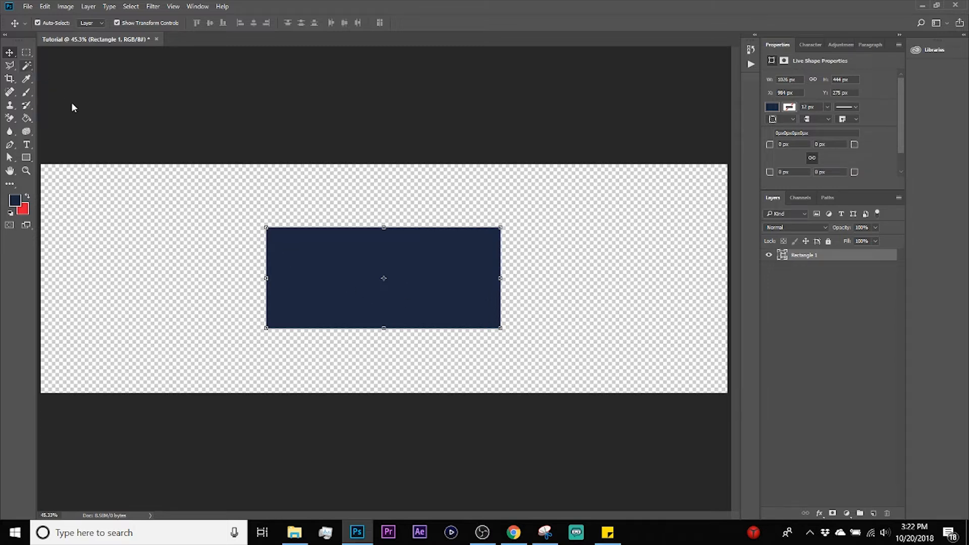
# Step: Try to select the rectangle's area with the Magic Wand
pyautogui.click(27, 65)
pyautogui.click(340, 263)
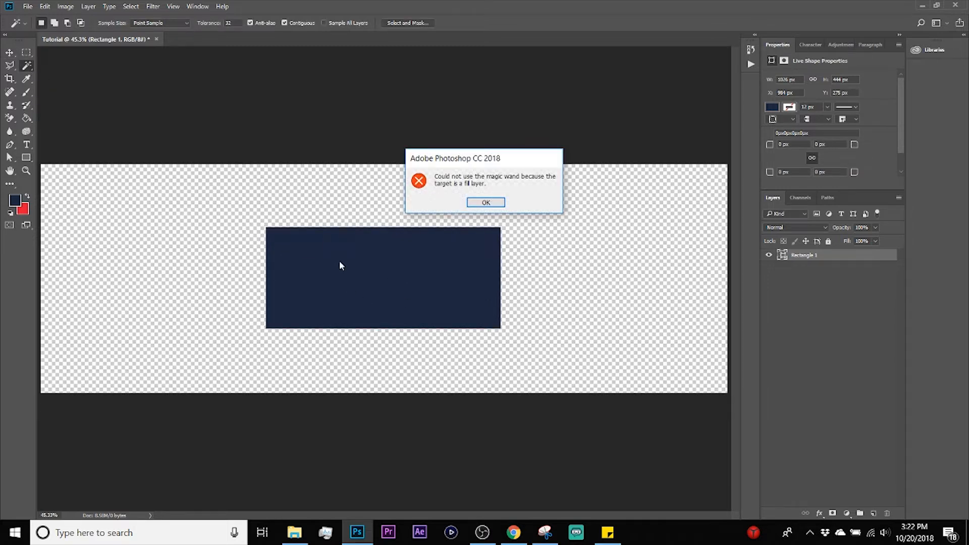
pyautogui.click(485, 202)
# Step: Nudge the rectangle slightly to the right with the Move tool, to an X position of about 987 px
pyautogui.click(9, 52)
pyautogui.click(239, 207)
pyautogui.moveTo(324, 257); pyautogui.dragTo(325, 255)
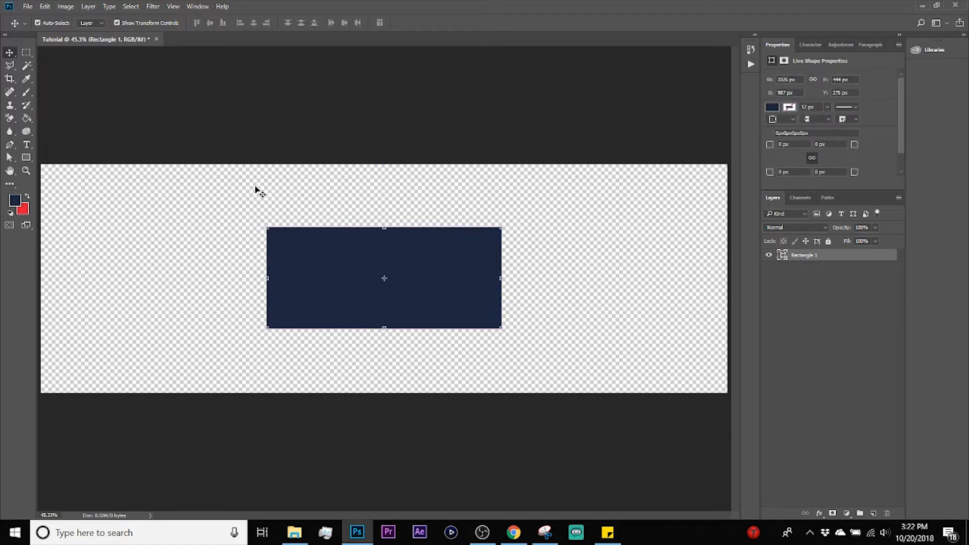
# Step: Change the rectangle's shape fill to a pastel green swatch
pyautogui.press('u')
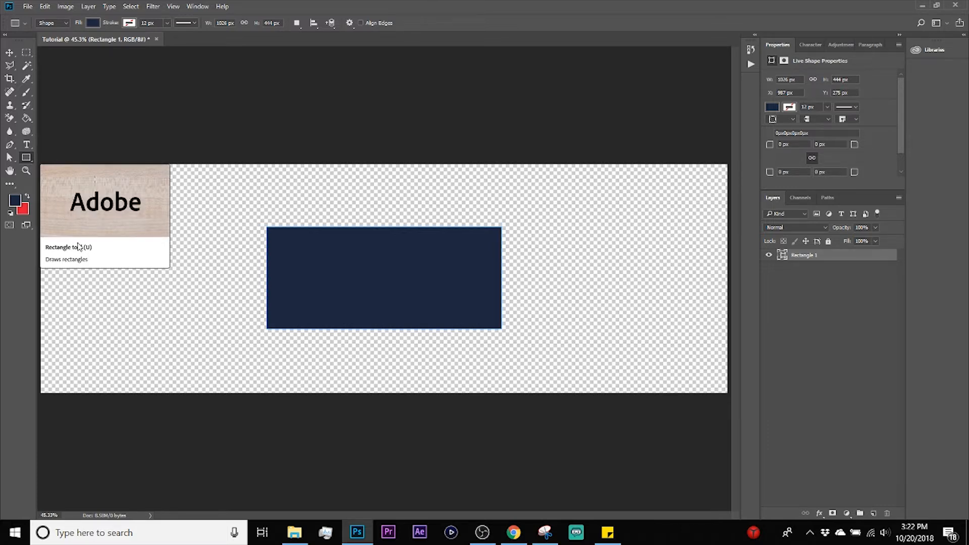
pyautogui.click(93, 23)
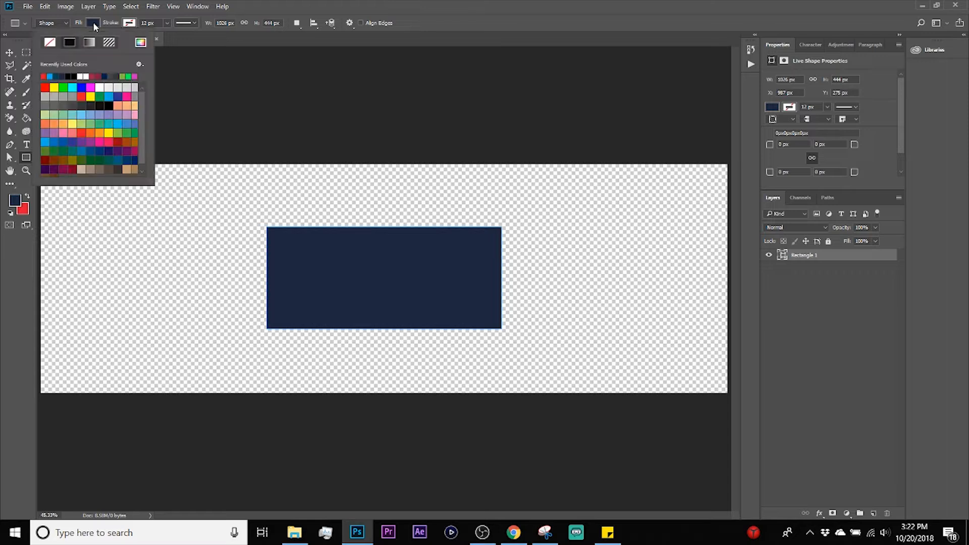
pyautogui.click(100, 108)
pyautogui.click(100, 115)
pyautogui.click(54, 132)
pyautogui.click(54, 114)
pyautogui.click(10, 52)
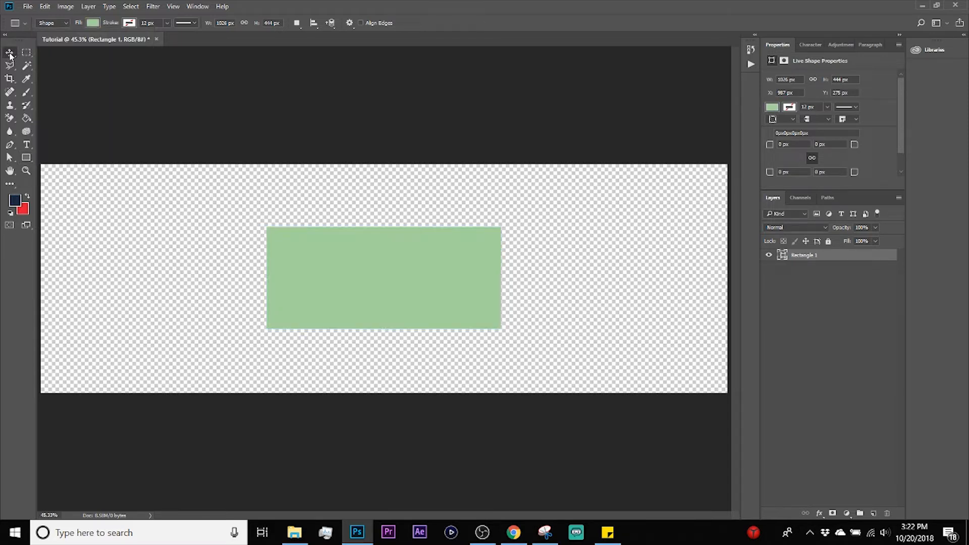
# Step: Try a Stroke layer effect on the rectangle, positioned Outside
pyautogui.press('u')
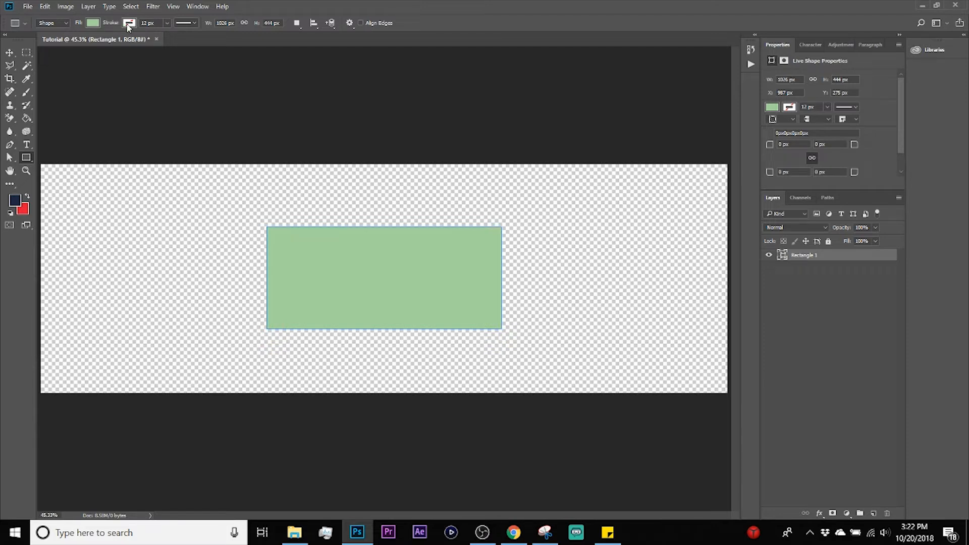
pyautogui.doubleClick(850, 261)
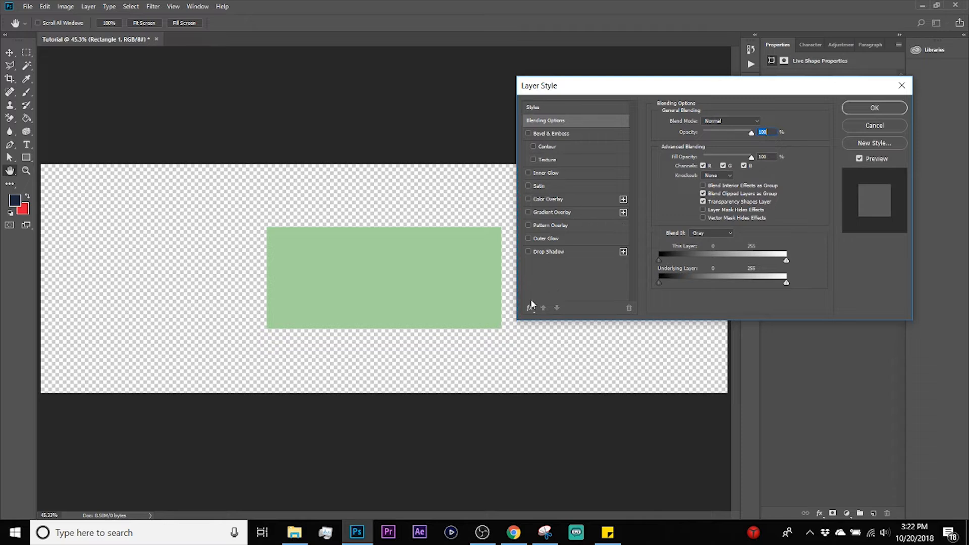
pyautogui.click(531, 307)
pyautogui.click(556, 322)
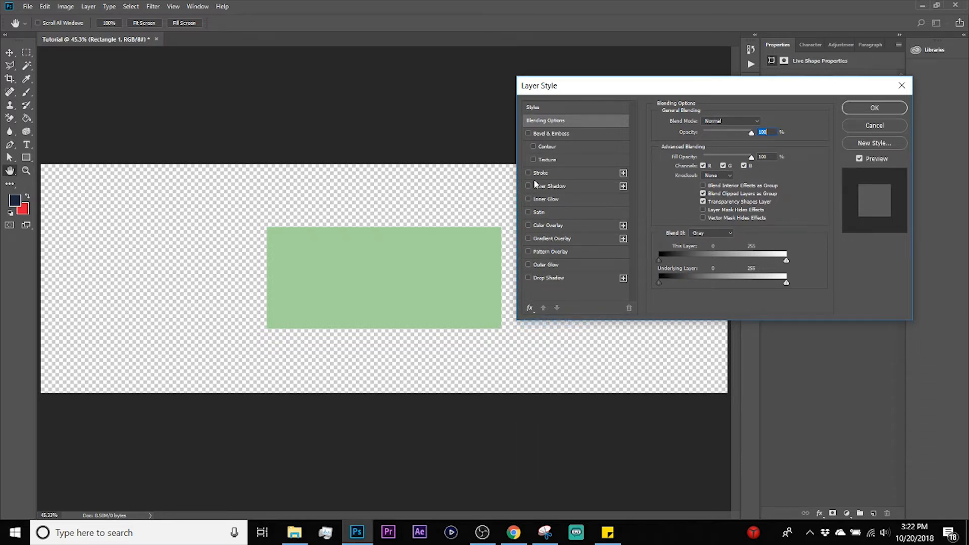
pyautogui.click(542, 174)
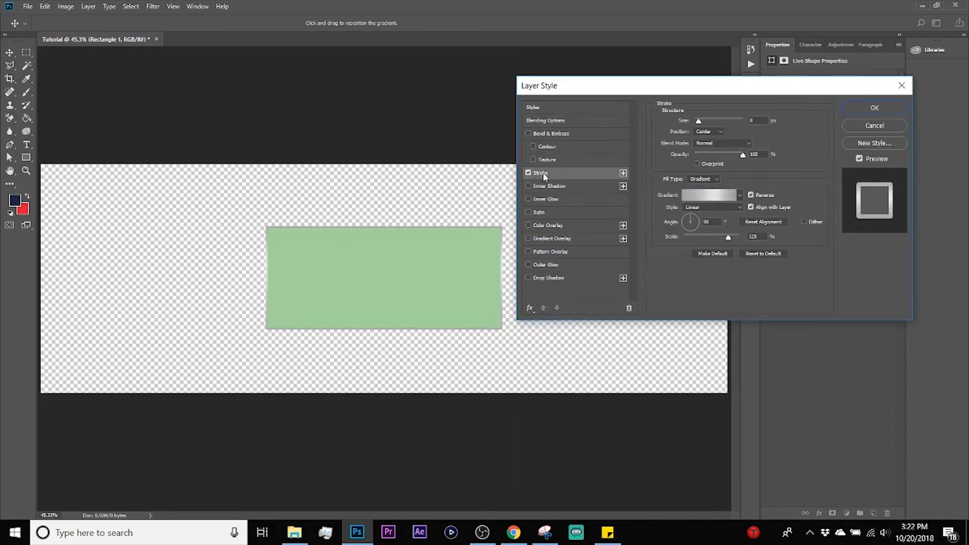
pyautogui.click(705, 132)
pyautogui.click(704, 140)
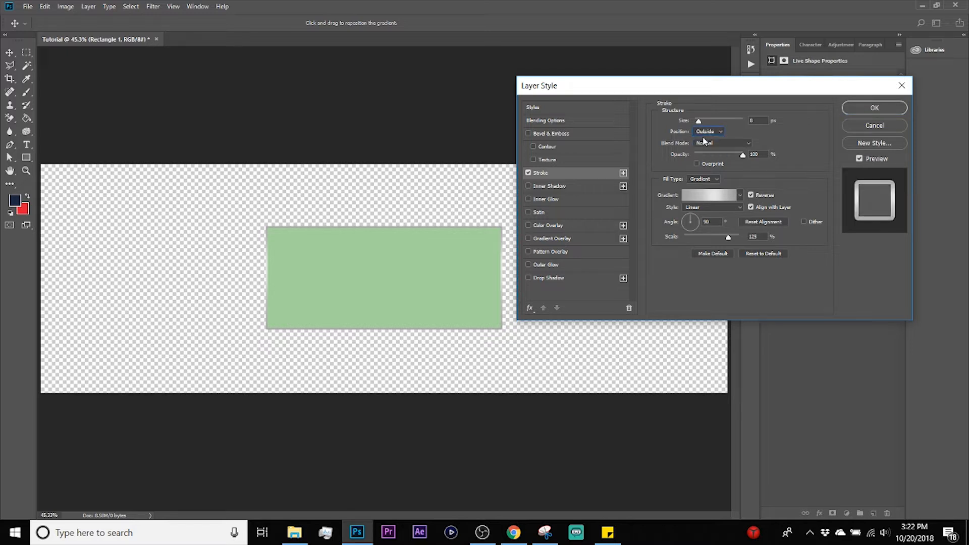
# Step: Preview the stroke effect as a solid red (ff0000) color at size 24 px, and discard the layer style changes
pyautogui.click(701, 179)
pyautogui.click(699, 185)
pyautogui.click(695, 189)
pyautogui.moveTo(691, 200); pyautogui.dragTo(861, 131)
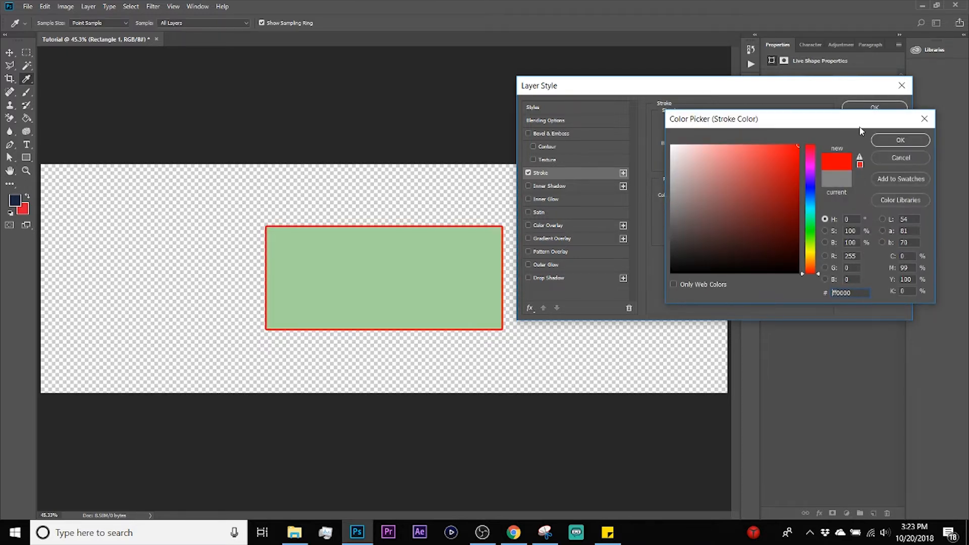
pyautogui.click(904, 143)
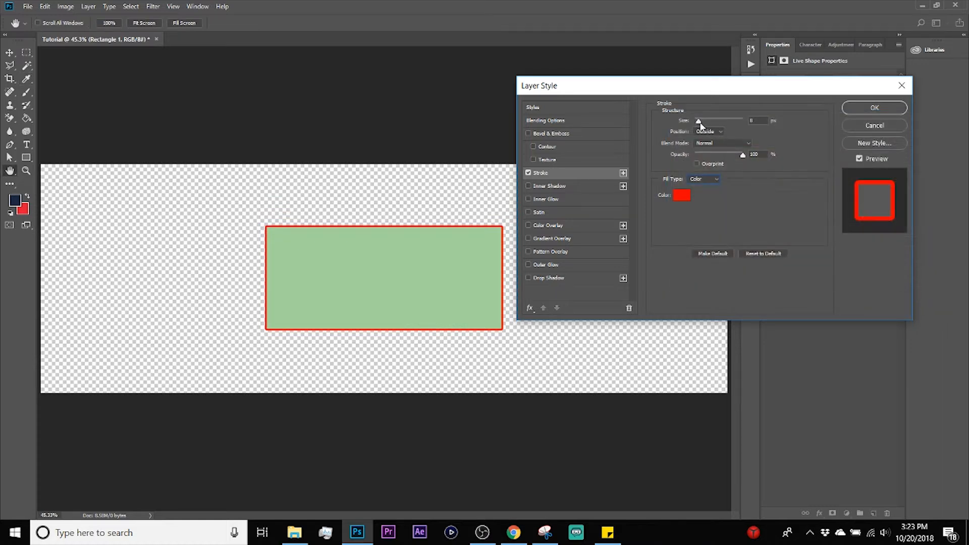
pyautogui.moveTo(699, 124); pyautogui.dragTo(702, 124)
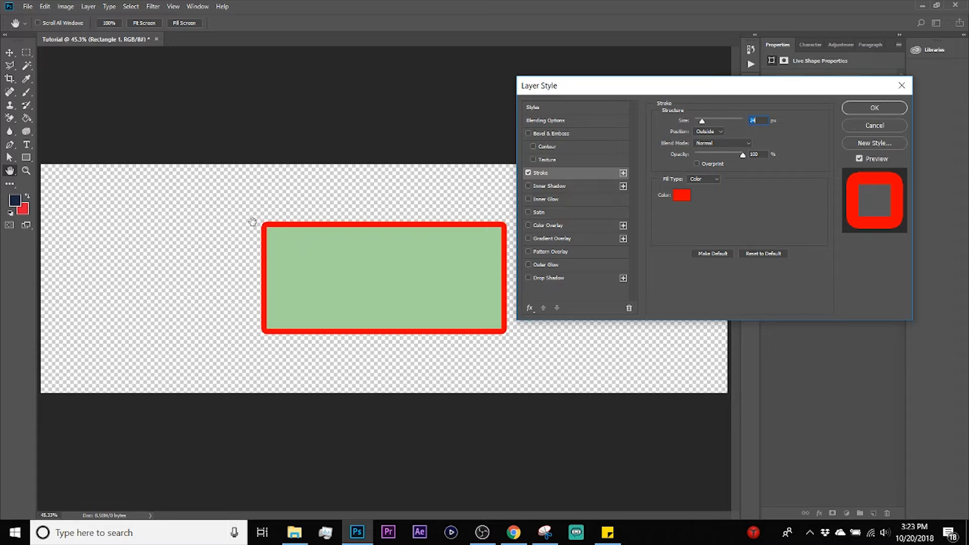
pyautogui.click(874, 129)
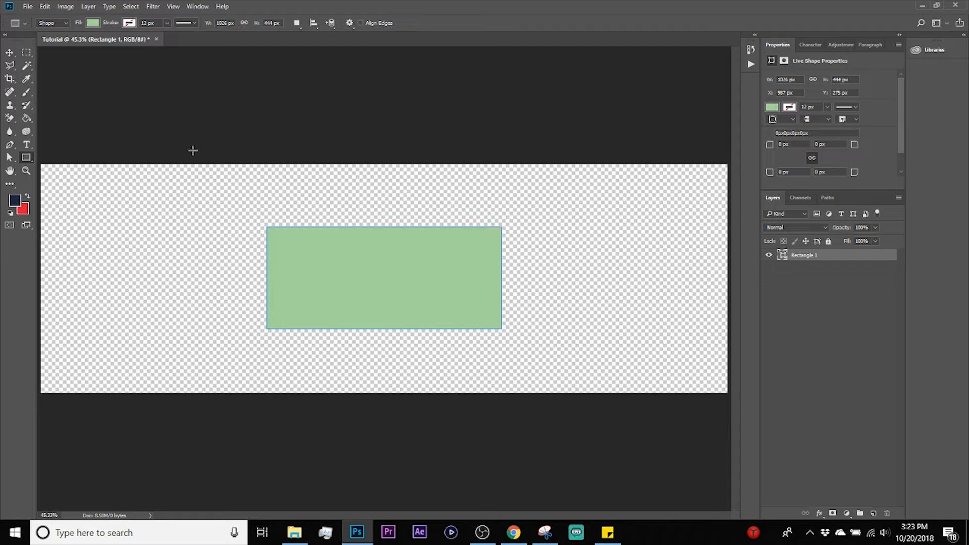
# Step: Give the rectangle shape a red stroke from the recently used colors and align the stroke to the inside of its edge
pyautogui.click(130, 23)
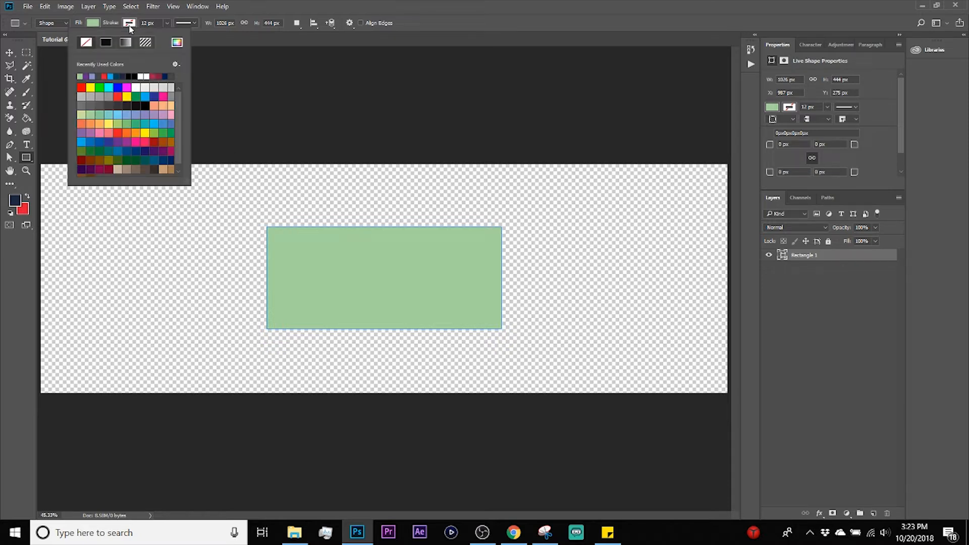
pyautogui.click(106, 76)
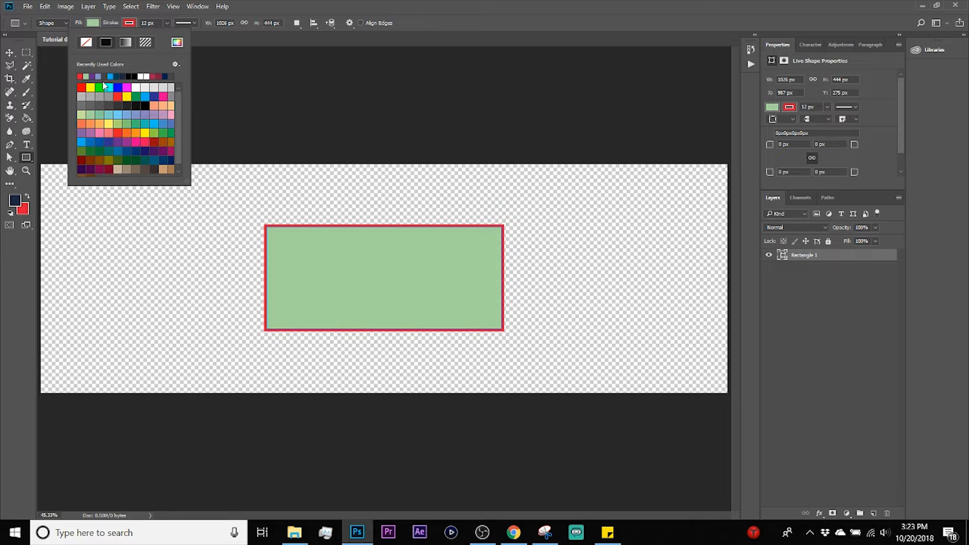
pyautogui.click(184, 24)
pyautogui.click(190, 23)
pyautogui.click(189, 23)
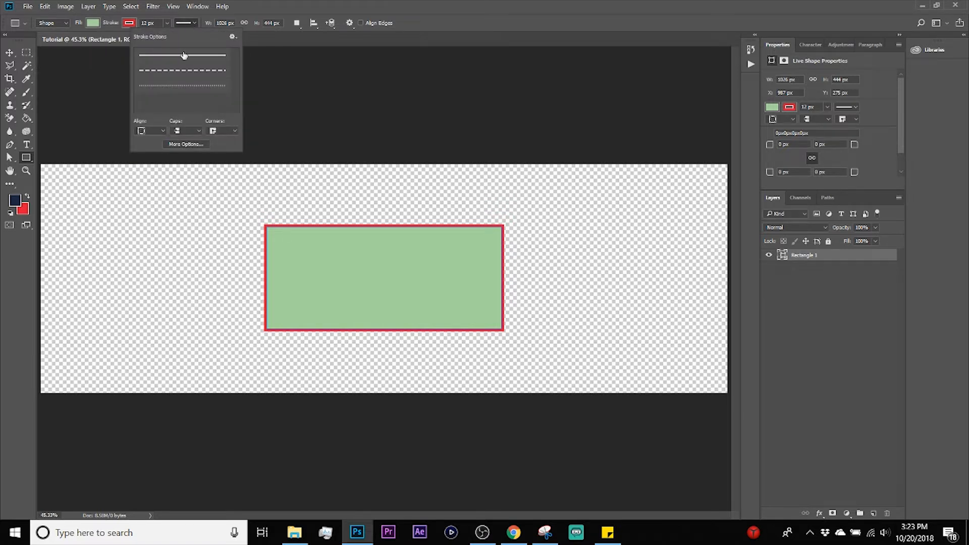
pyautogui.click(147, 130)
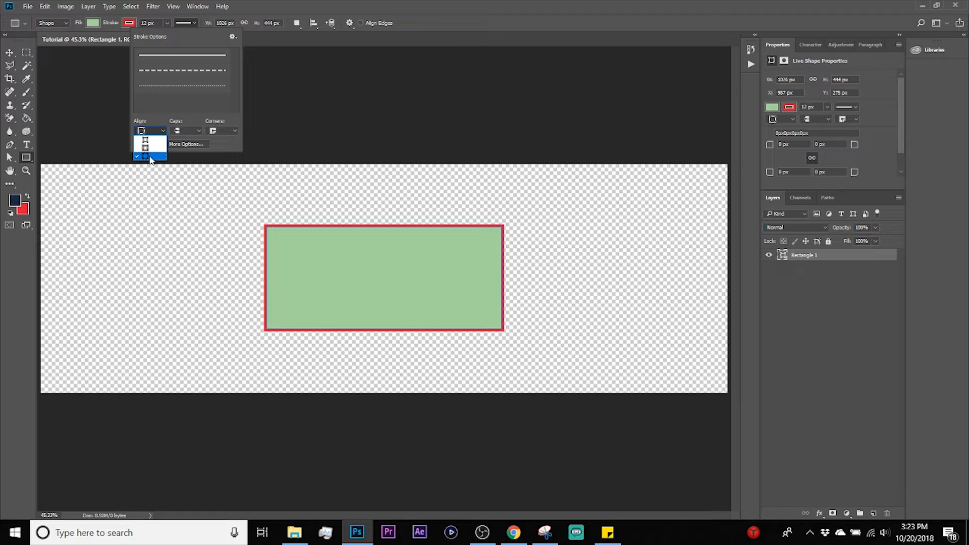
pyautogui.click(149, 147)
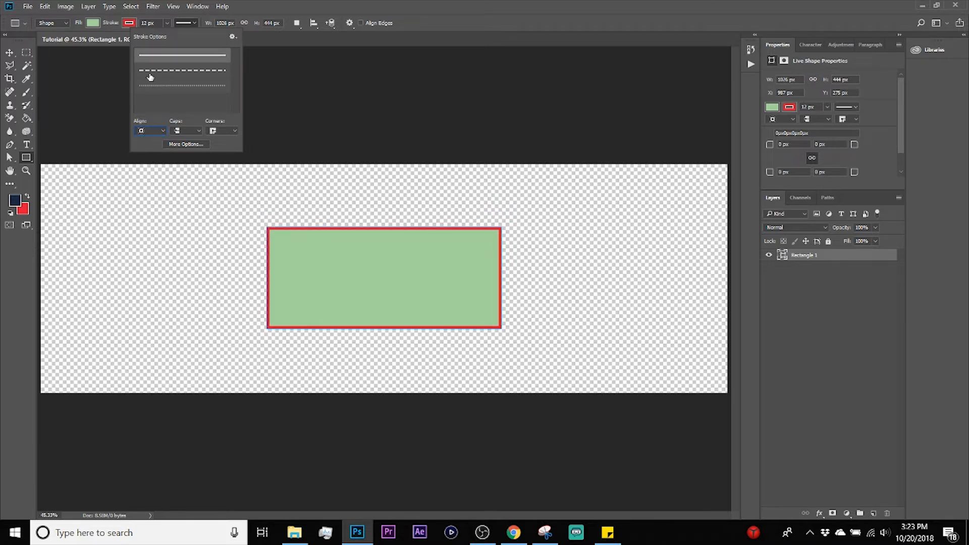
# Step: Set the rectangle's stroke width to 33 px and align the stroke to the outside of the shape
pyautogui.moveTo(147, 27); pyautogui.dragTo(161, 28)
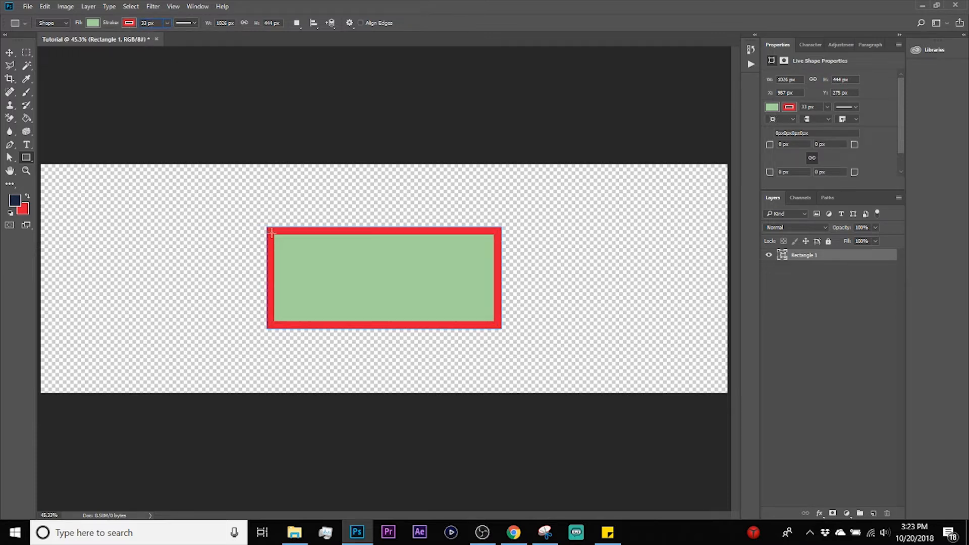
pyautogui.click(186, 23)
pyautogui.click(150, 131)
pyautogui.click(143, 154)
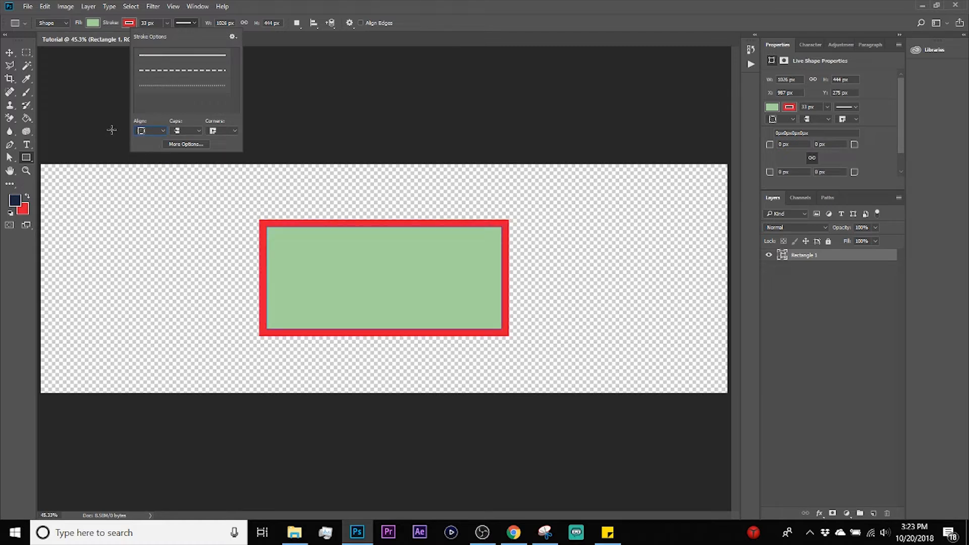
# Step: Move the rectangle horizontally to the left part of the canvas and deselect it
pyautogui.click(9, 52)
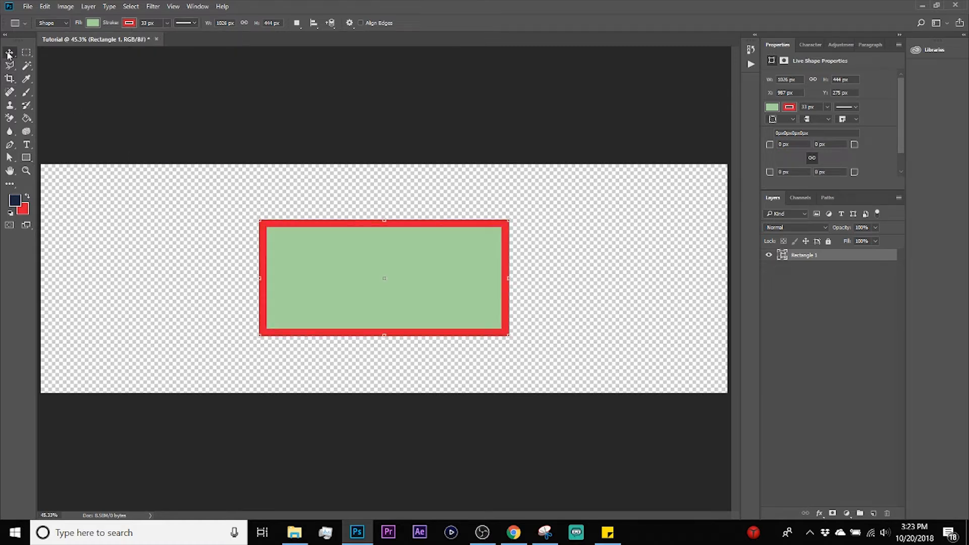
pyautogui.click(411, 201)
pyautogui.moveTo(450, 285); pyautogui.dragTo(266, 285)
pyautogui.click(435, 266)
# Step: Add the text CYCLONIC on the empty canvas area beside the rectangle
pyautogui.press('t')
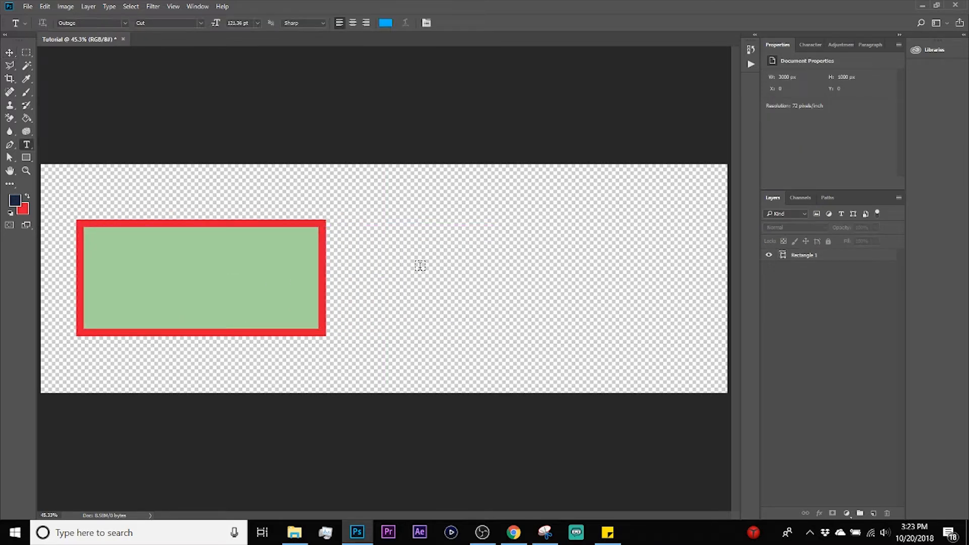
pyautogui.click(420, 266)
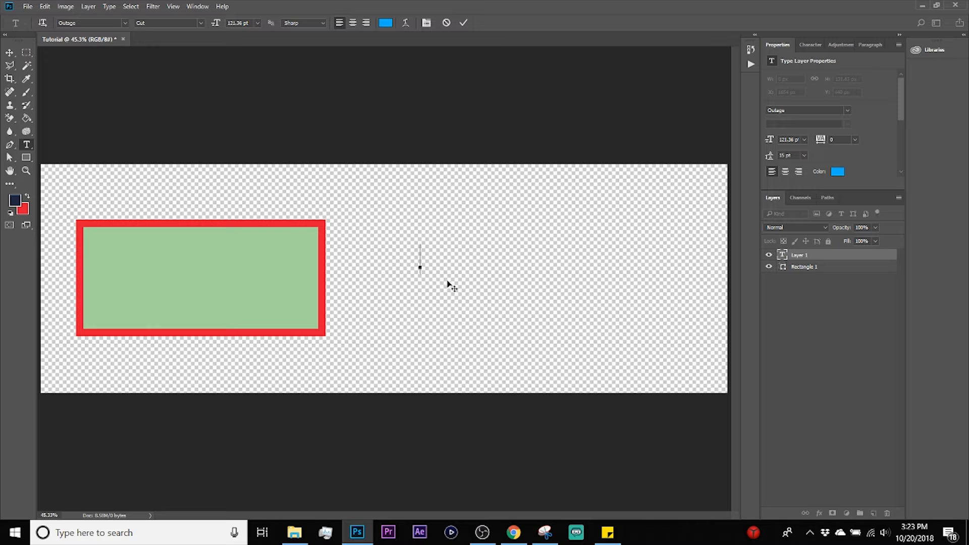
pyautogui.write('CYCLONIC')
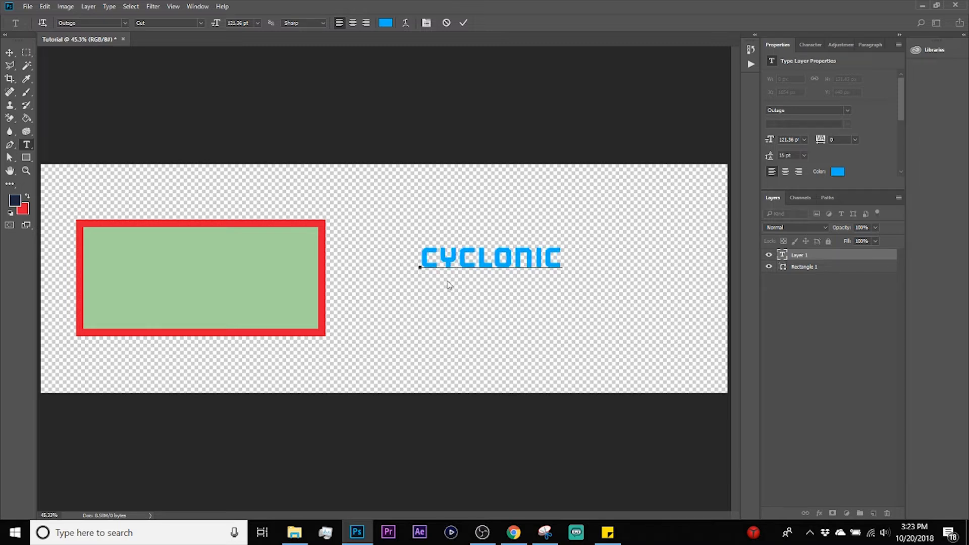
# Step: Set the CYCLONIC text to the United Kingdom font at a size of 209.36 pt
pyautogui.hotkey('ctrl', 'a')
pyautogui.click(125, 23)
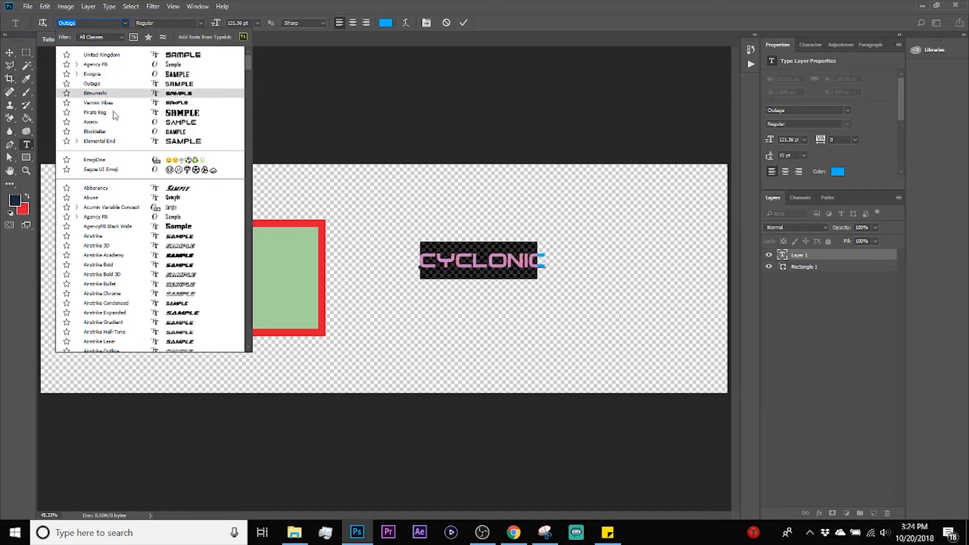
pyautogui.click(114, 58)
pyautogui.moveTo(232, 26); pyautogui.dragTo(278, 13)
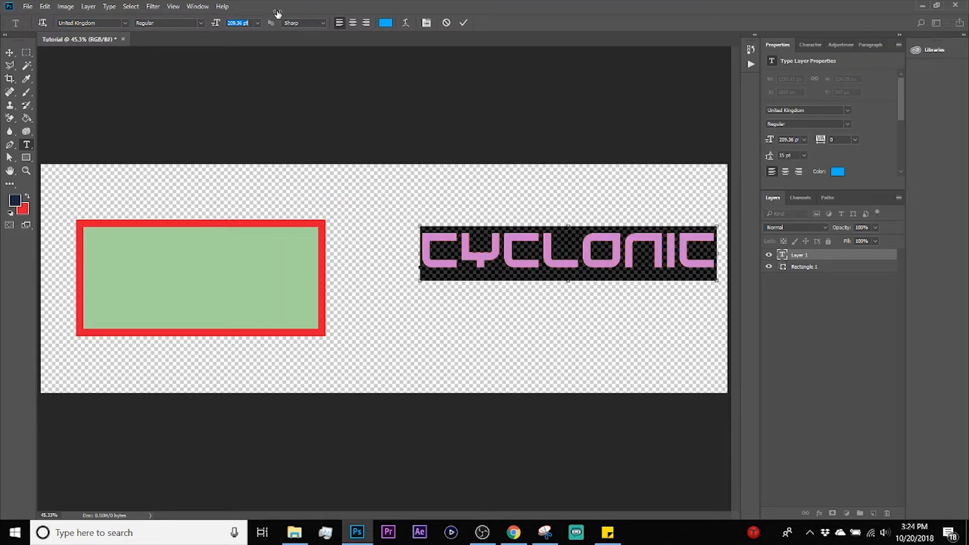
# Step: Move the CYCLONIC text closer to the rectangle, to about X 1417 px and Y 345 px, and deselect it
pyautogui.click(9, 52)
pyautogui.moveTo(545, 262); pyautogui.dragTo(490, 280)
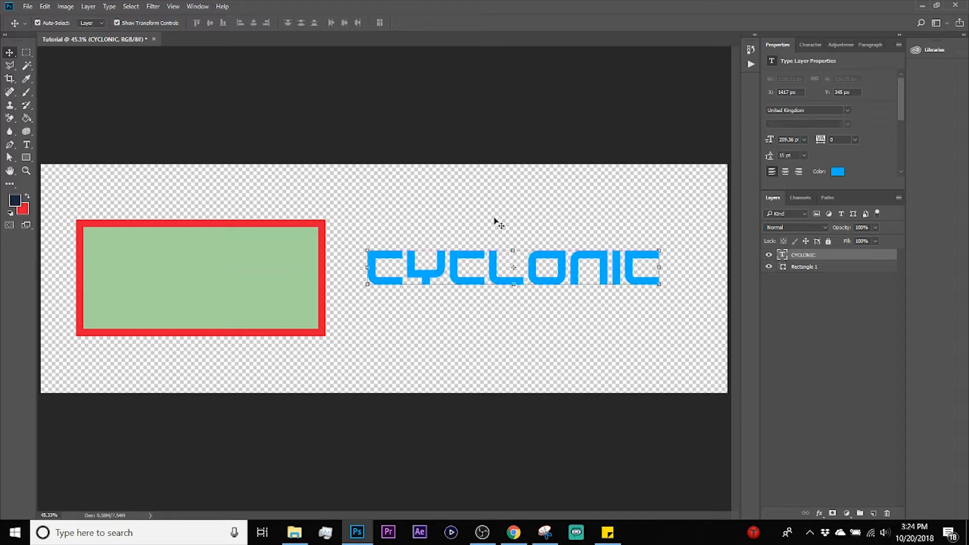
pyautogui.click(399, 270)
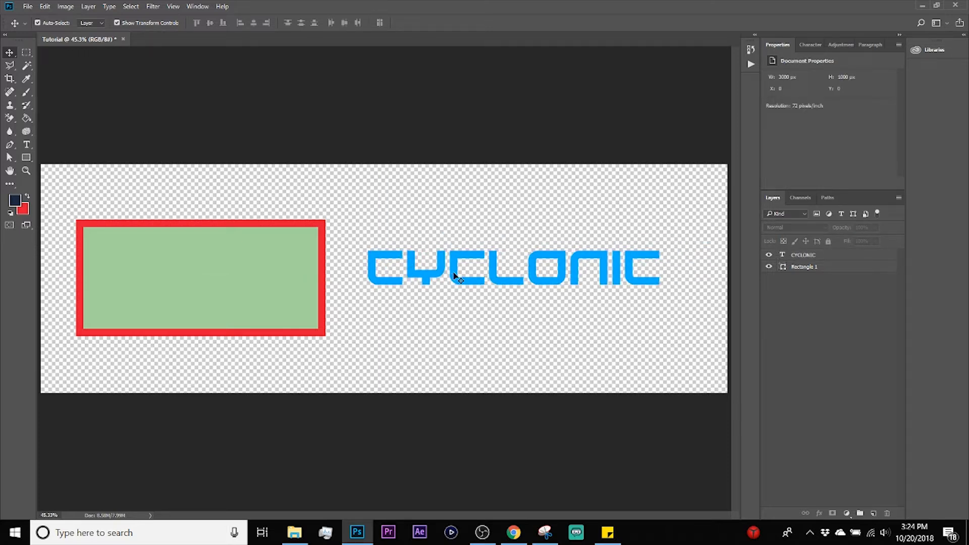
# Step: Convert the CYCLONIC text layer to a shape
pyautogui.click(395, 259)
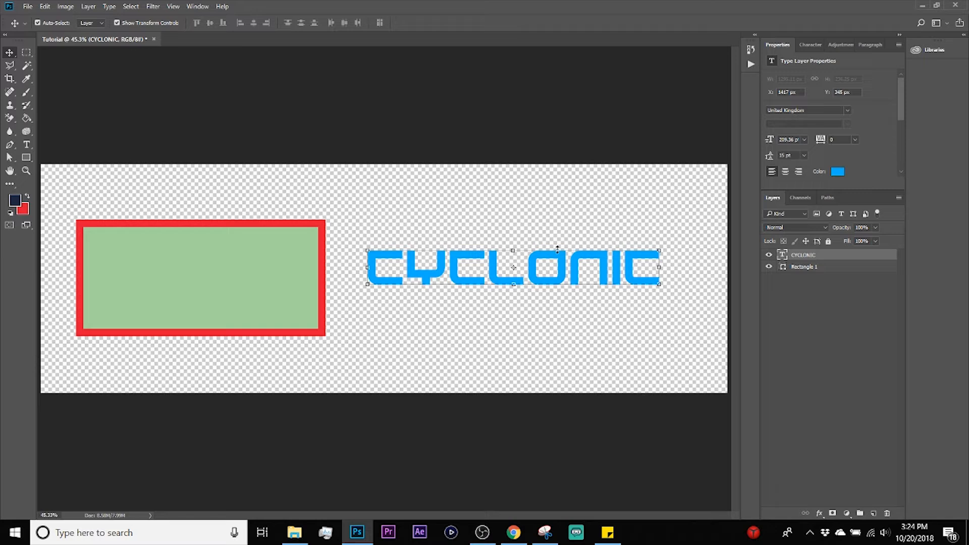
pyautogui.rightClick(829, 259)
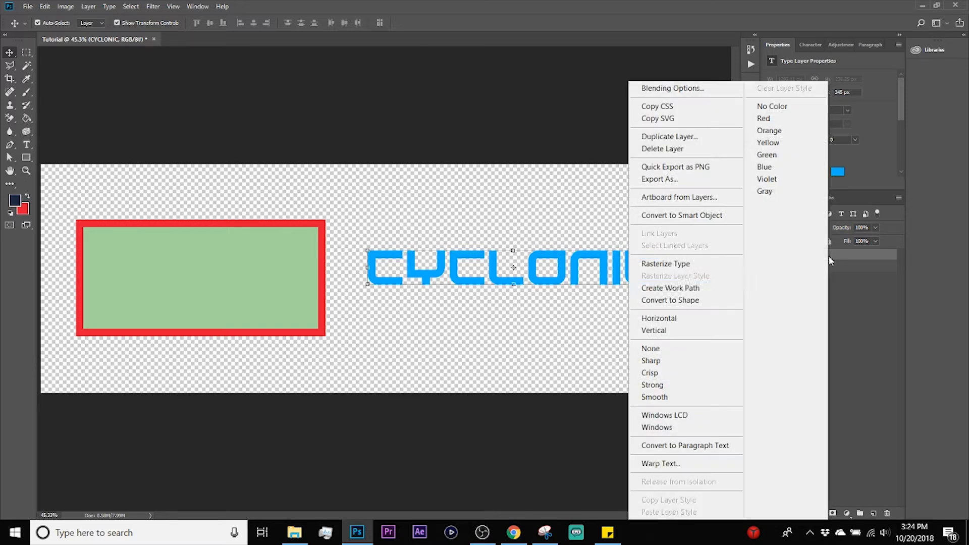
pyautogui.click(701, 303)
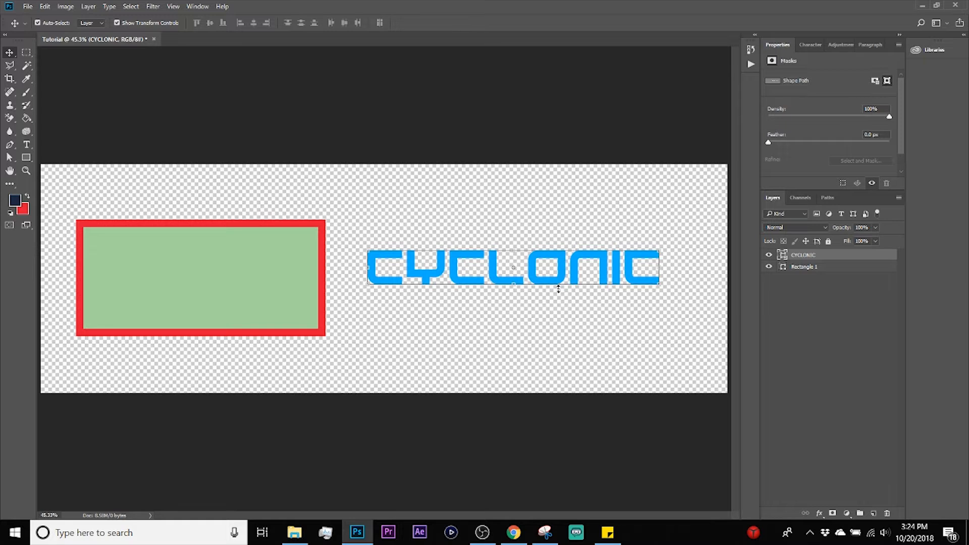
# Step: Give the CYCLONIC shape a thick purple stroke and adjust its stroke options
pyautogui.press('u')
pyautogui.click(129, 23)
pyautogui.click(96, 76)
pyautogui.click(155, 23)
pyautogui.click(195, 24)
pyautogui.click(160, 130)
pyautogui.click(145, 156)
pyautogui.moveTo(145, 24); pyautogui.dragTo(159, 24)
pyautogui.press('v')
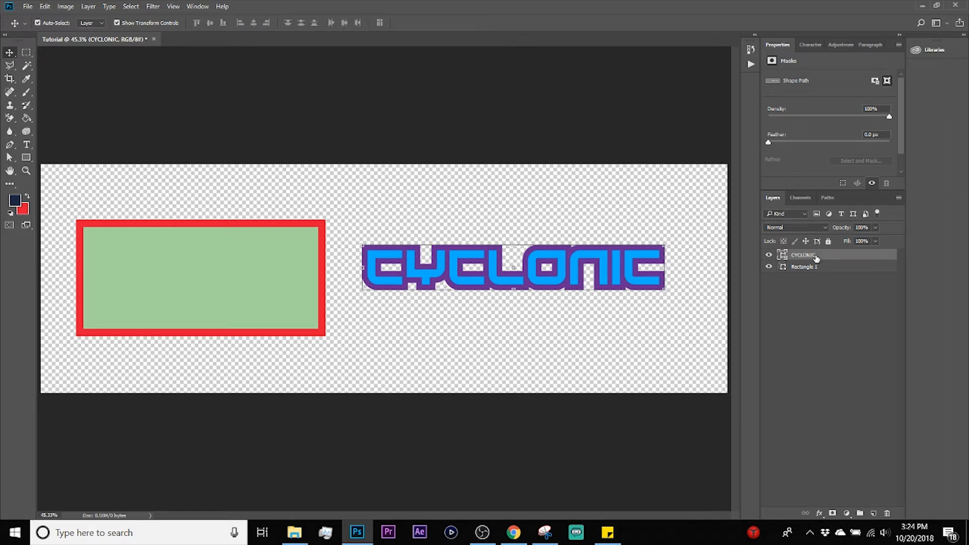
# Step: Duplicate the CYCLONIC shape layer and set the copy's stroke width to 0
pyautogui.hotkey('ctrl', 'j')
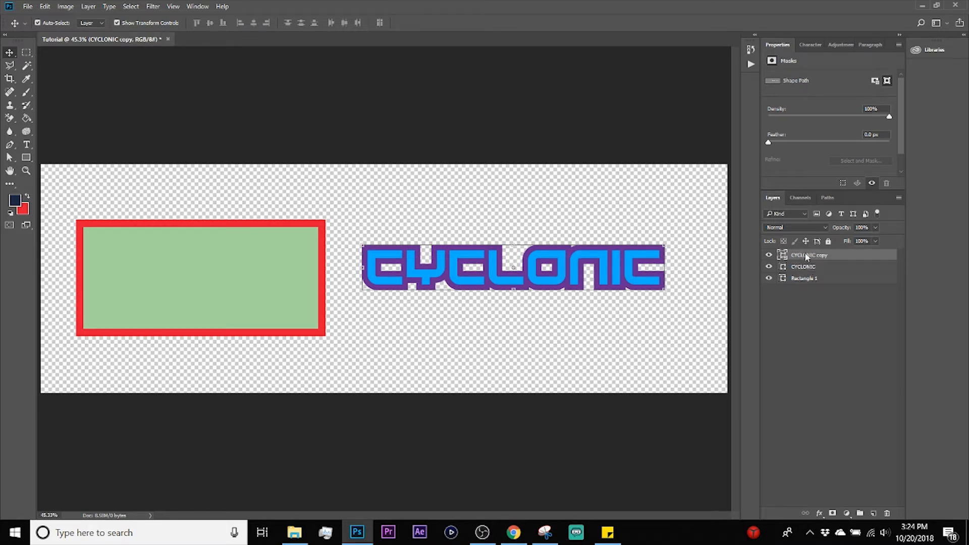
pyautogui.press('u')
pyautogui.moveTo(156, 25); pyautogui.dragTo(147, 25)
pyautogui.write('0')
pyautogui.press('Return')
pyautogui.click(10, 53)
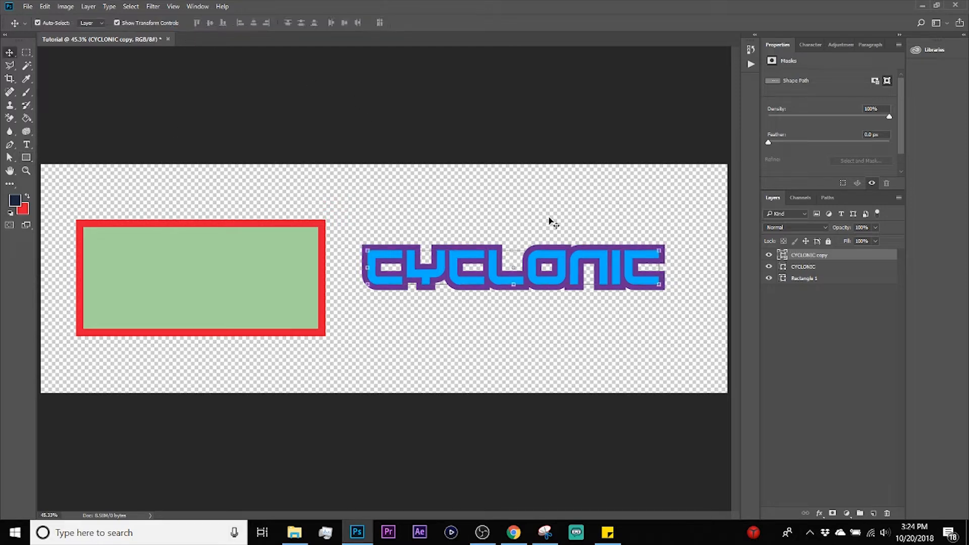
# Step: Remove the fill from the original CYCLONIC shape beneath the copy and set its purple stroke width to 13 px
pyautogui.click(830, 267)
pyautogui.doubleClick(831, 266)
pyautogui.press('Escape')
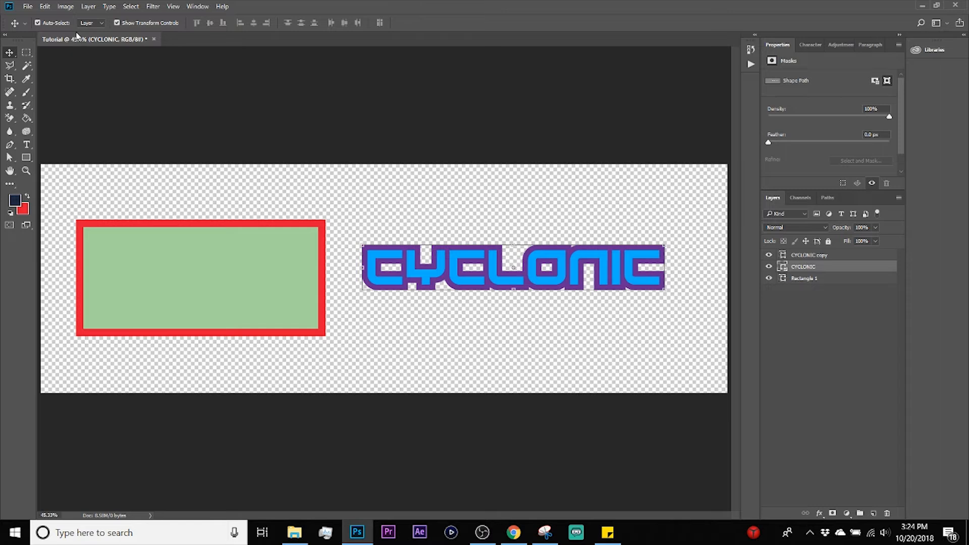
pyautogui.press('u')
pyautogui.click(92, 23)
pyautogui.click(48, 43)
pyautogui.click(141, 22)
pyautogui.moveTo(141, 23); pyautogui.dragTo(138, 26)
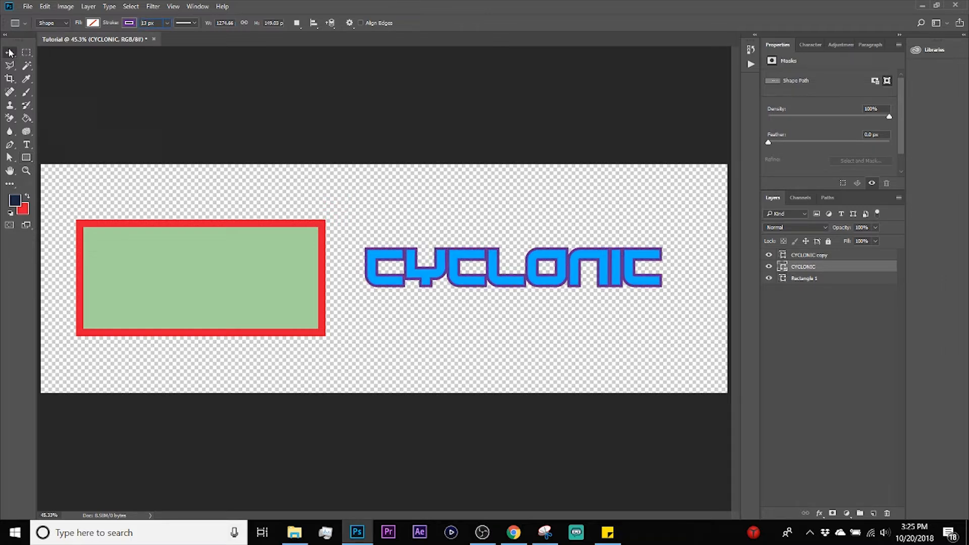
pyautogui.press('v')
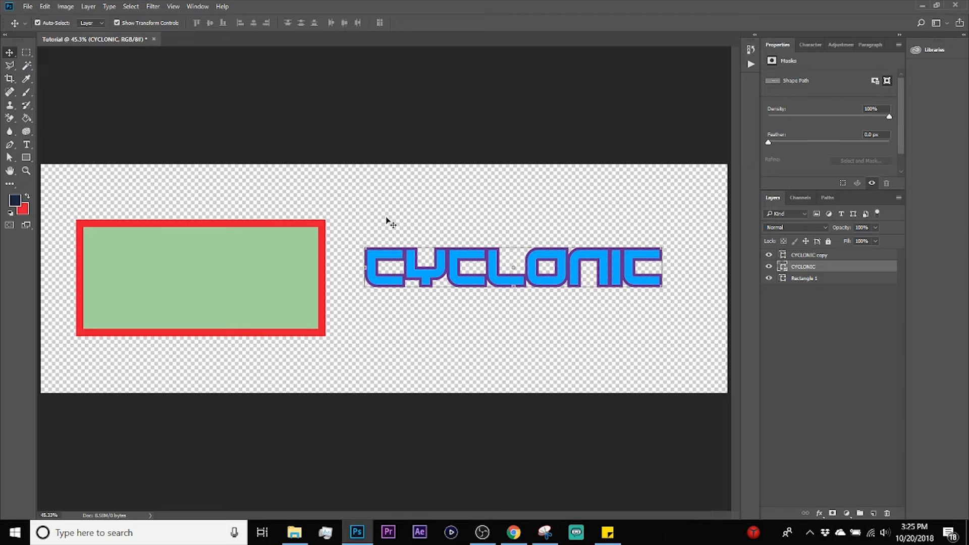
pyautogui.click(271, 251)
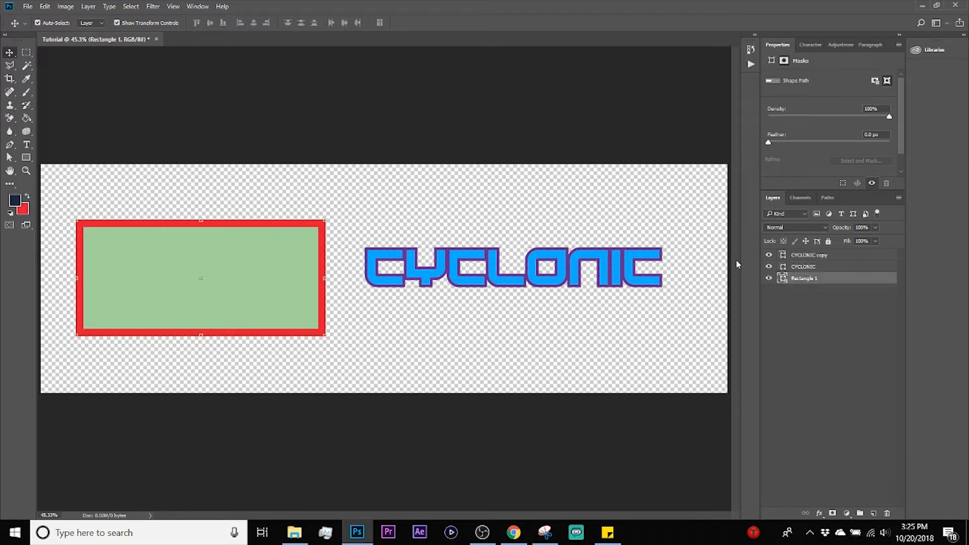
pyautogui.doubleClick(829, 283)
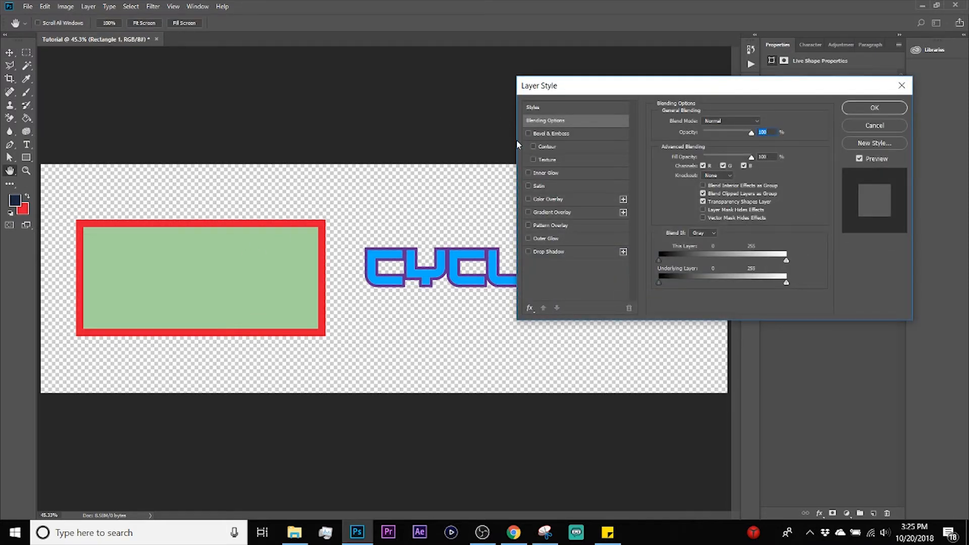
pyautogui.click(552, 212)
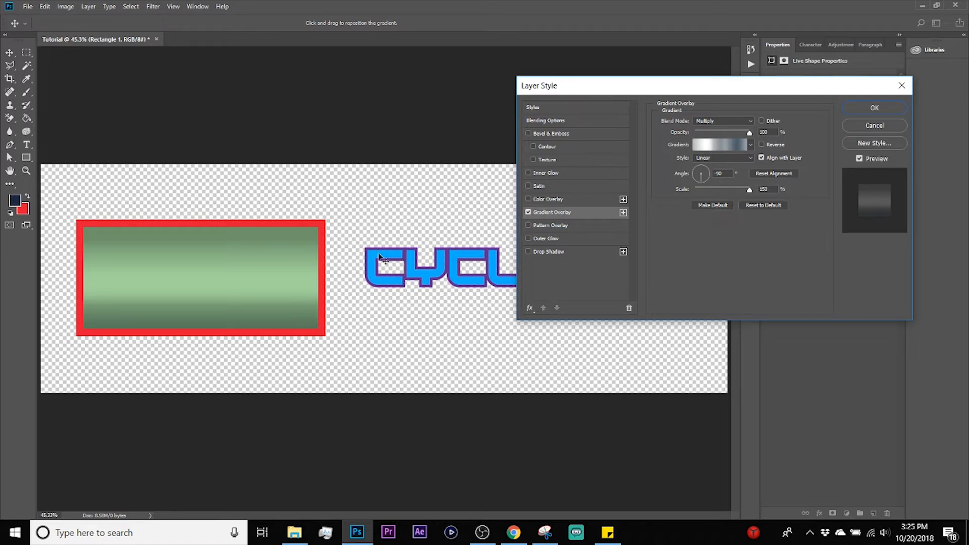
pyautogui.click(874, 125)
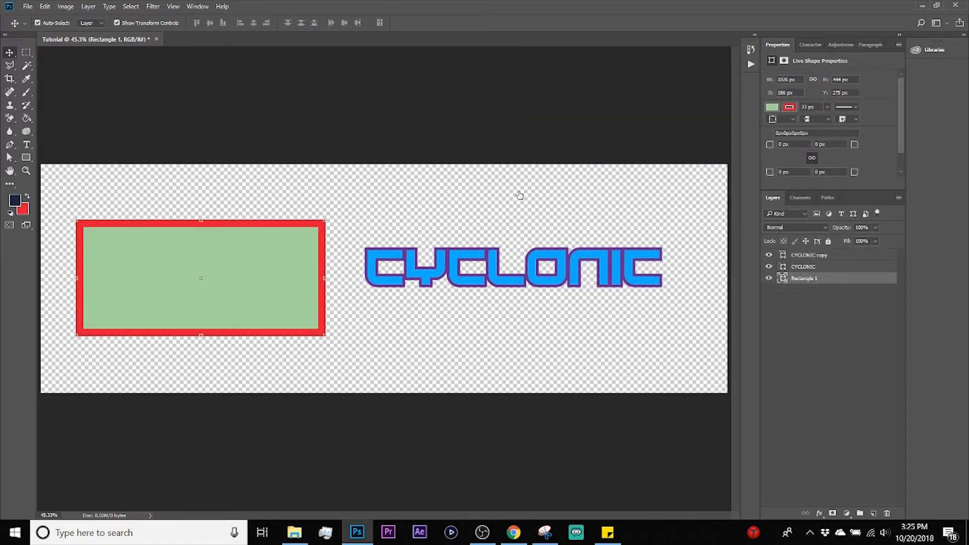
# Step: Apply a Gradient Overlay layer style to the green rectangle with Multiply blending, linear style and a -90° angle
pyautogui.doubleClick(816, 281)
pyautogui.click(557, 212)
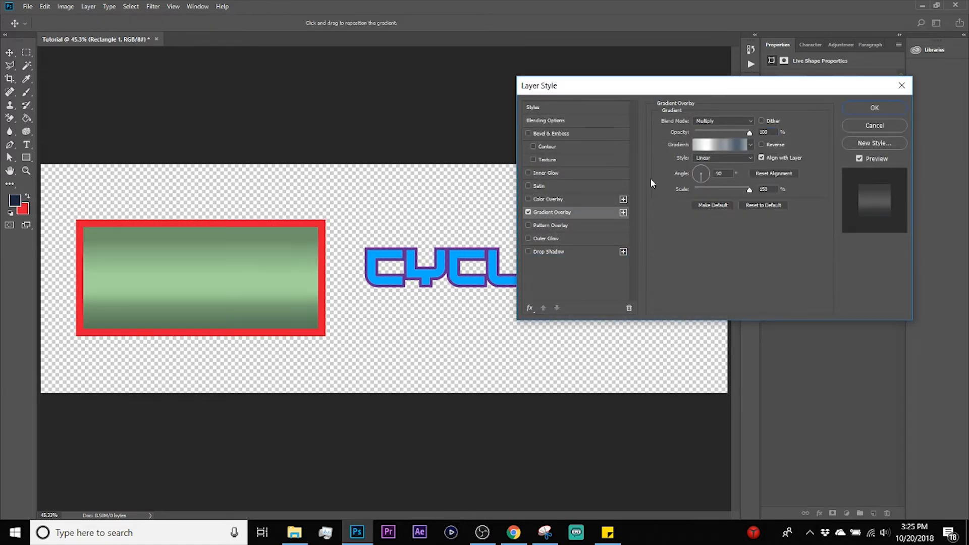
pyautogui.click(875, 108)
# Step: Try removing the rectangle's fill to show the gradient on its stroke, and restore the green fill
pyautogui.press('v')
pyautogui.press('u')
pyautogui.click(91, 24)
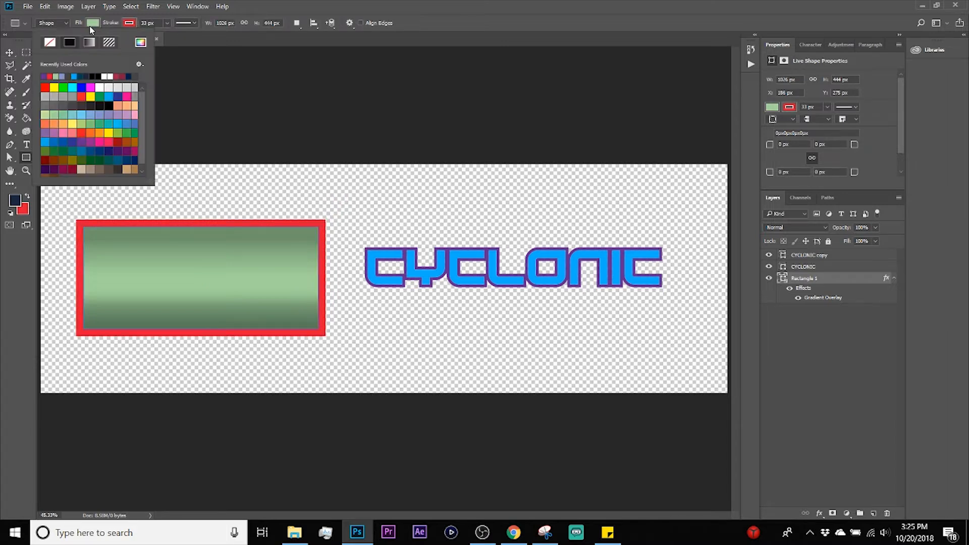
pyautogui.click(51, 42)
pyautogui.press('v')
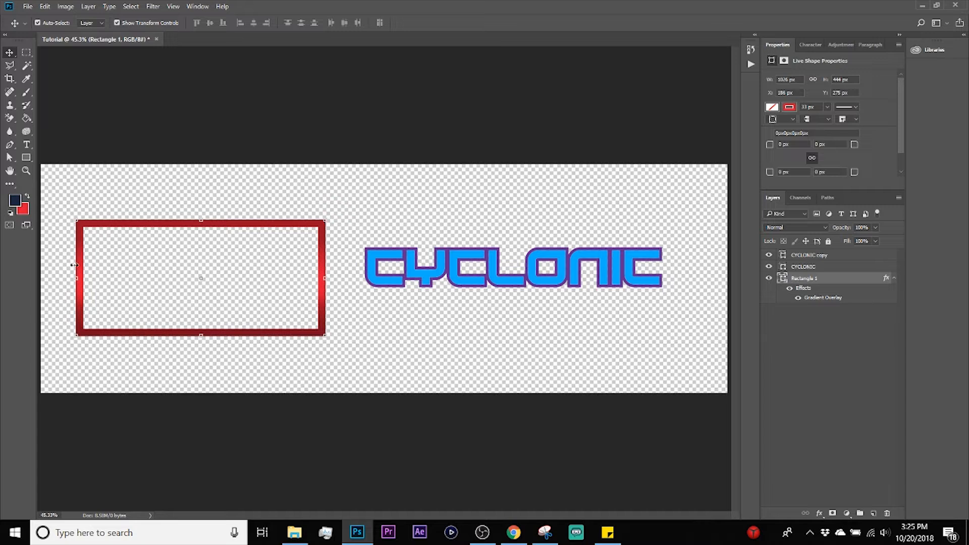
pyautogui.click(316, 209)
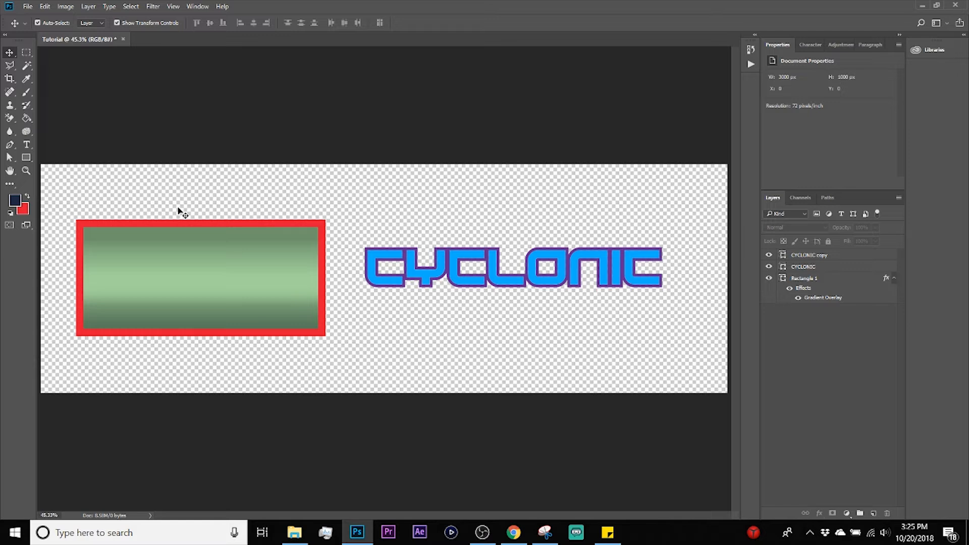
# Step: Move the gradient rectangle up and to the left, to about X 151 px and Y 199 px
pyautogui.click(217, 286)
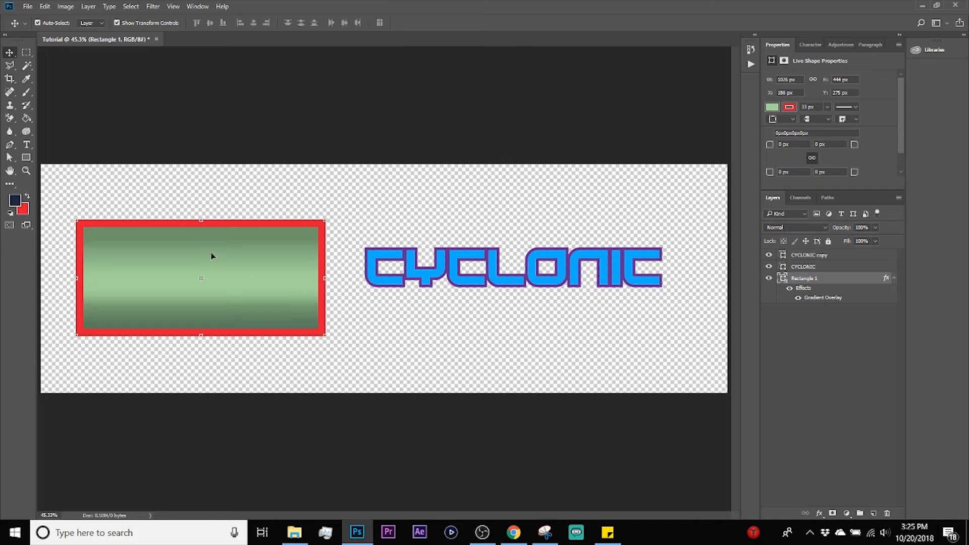
pyautogui.moveTo(212, 255)
pyautogui.mouseDown()
pyautogui.moveTo(312, 245)
pyautogui.moveTo(212, 255)
pyautogui.moveTo(283, 235)
pyautogui.moveTo(226, 243)
pyautogui.mouseUp()
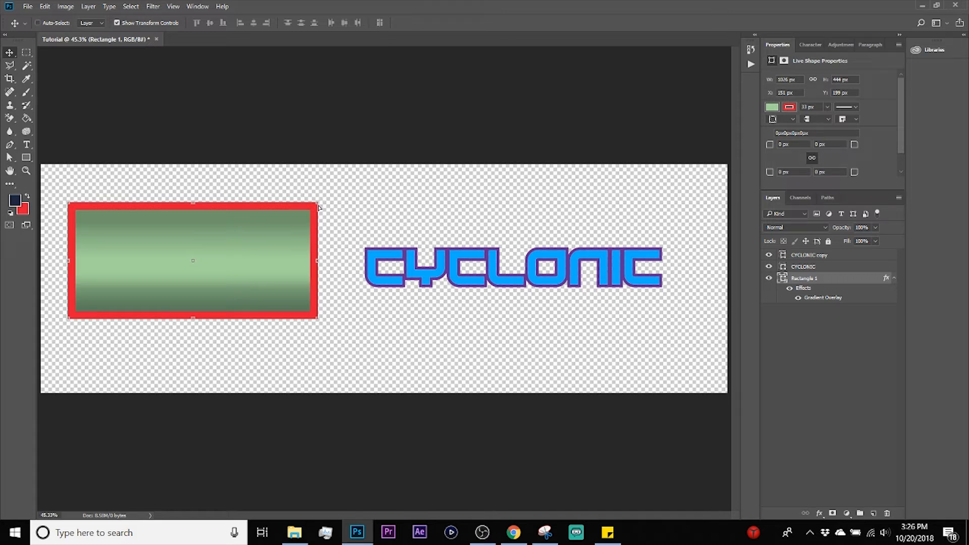
# Step: Try resizing the rectangle with Free Transform from its upper-right corner and lower edge, undoing each change and cancelling the transform
pyautogui.hotkey('ctrl', 't')
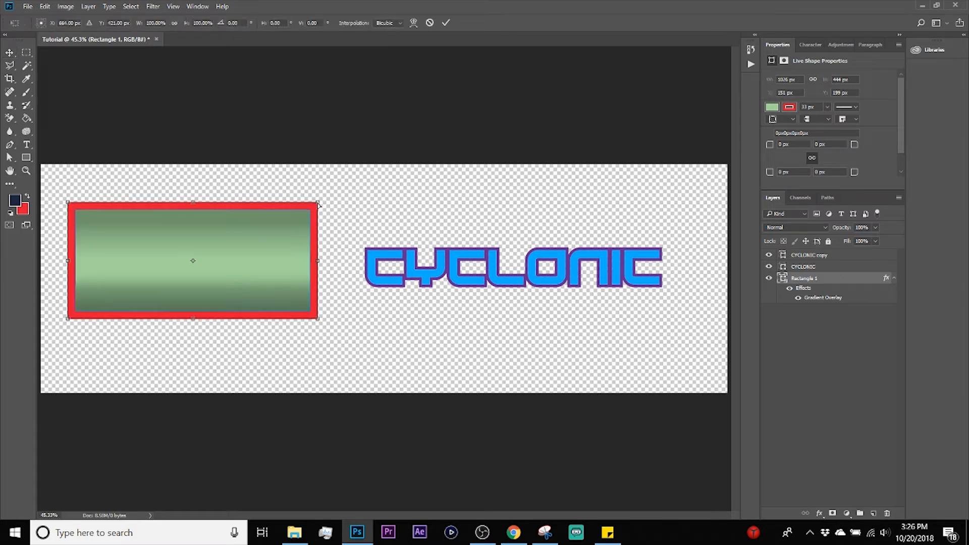
pyautogui.moveTo(319, 204)
pyautogui.mouseDown()
pyautogui.moveTo(337, 210)
pyautogui.moveTo(280, 222)
pyautogui.moveTo(340, 214)
pyautogui.moveTo(354, 222)
pyautogui.moveTo(313, 210)
pyautogui.mouseUp()
pyautogui.hotkey('ctrl', 'z')
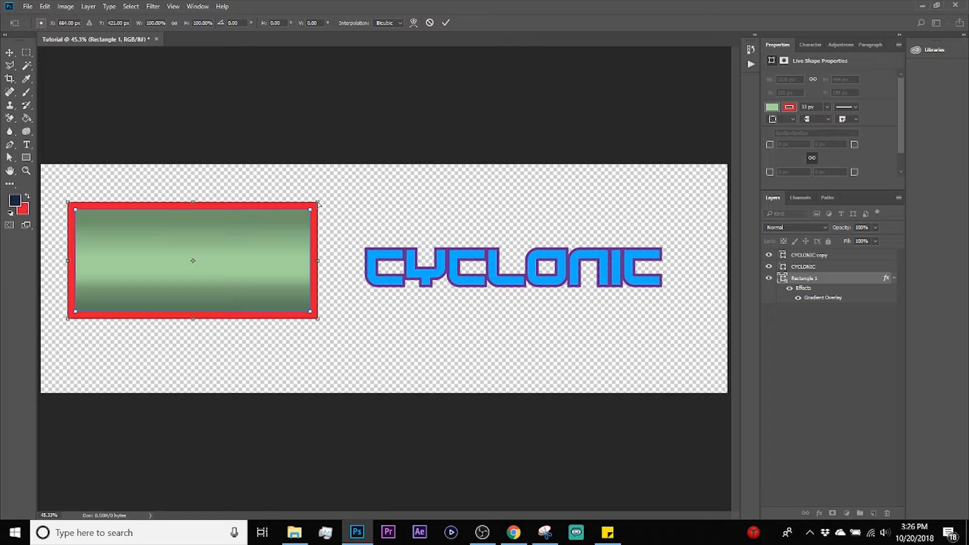
pyautogui.moveTo(319, 203); pyautogui.dragTo(283, 222)
pyautogui.hotkey('ctrl', 'z')
pyautogui.moveTo(193, 322)
pyautogui.mouseDown()
pyautogui.moveTo(278, 326)
pyautogui.moveTo(140, 325)
pyautogui.moveTo(242, 327)
pyautogui.moveTo(189, 341)
pyautogui.moveTo(168, 273)
pyautogui.moveTo(203, 333)
pyautogui.moveTo(190, 328)
pyautogui.mouseUp()
pyautogui.hotkey('ctrl', 'z')
pyautogui.press('Escape')
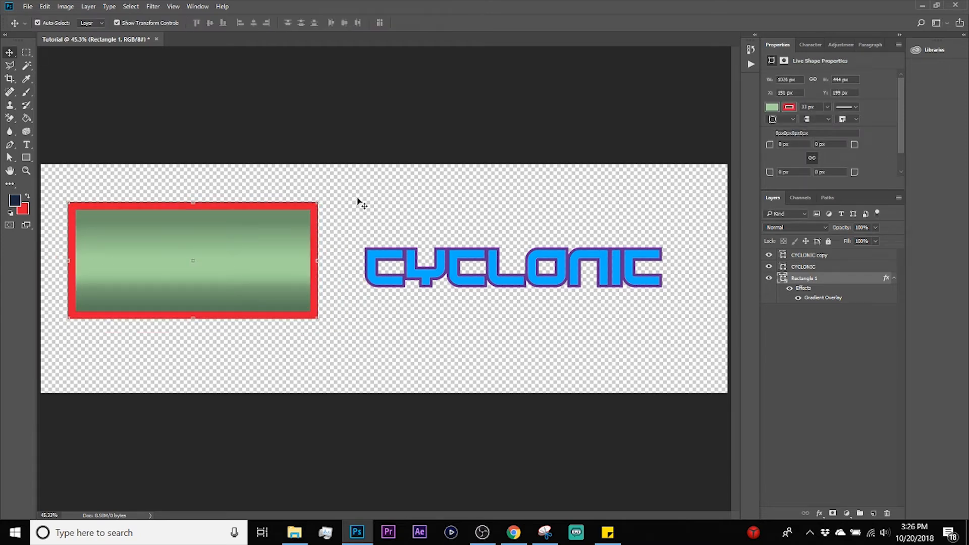
# Step: Try reshaping the rectangle by its lower-right corner with one of the Transform commands, and cancel it
pyautogui.click(360, 203)
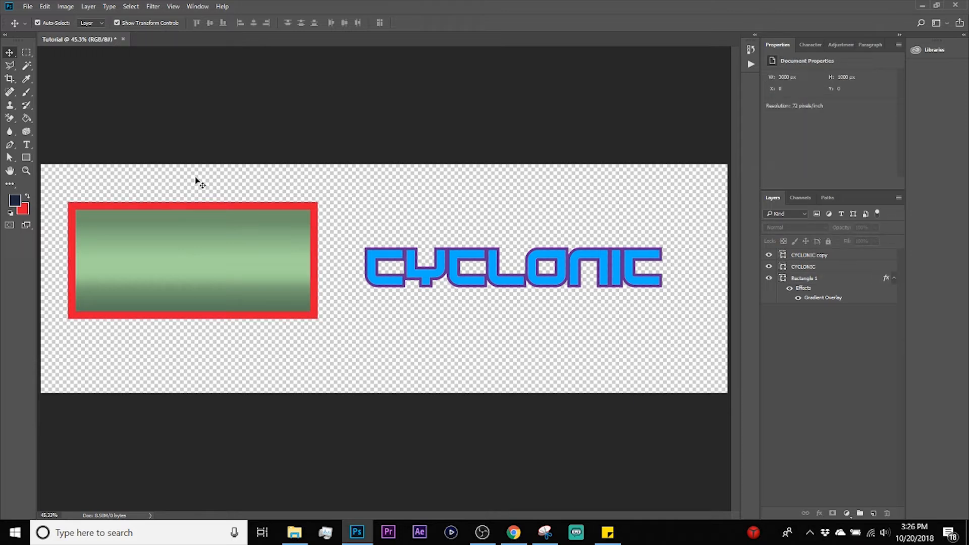
pyautogui.click(231, 229)
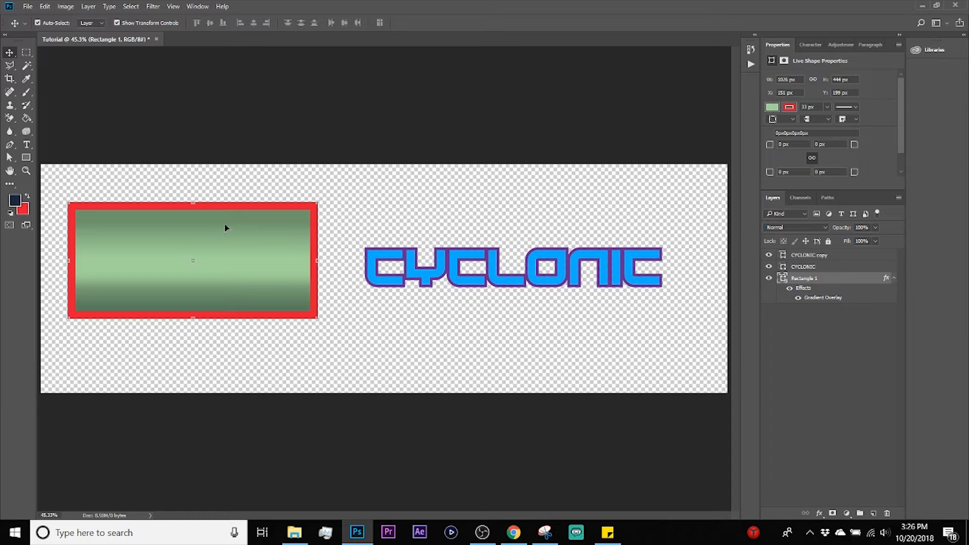
pyautogui.click(44, 6)
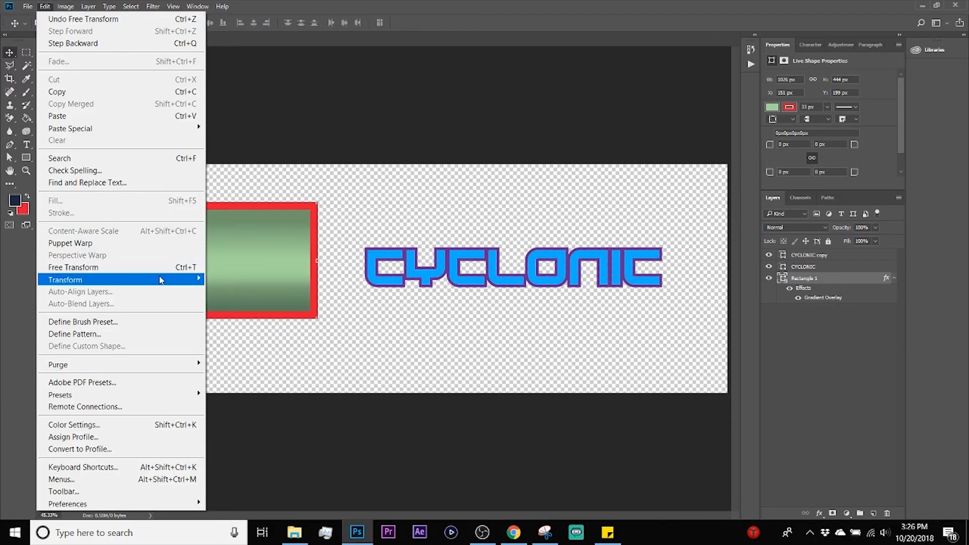
pyautogui.click(45, 6)
pyautogui.click(45, 6)
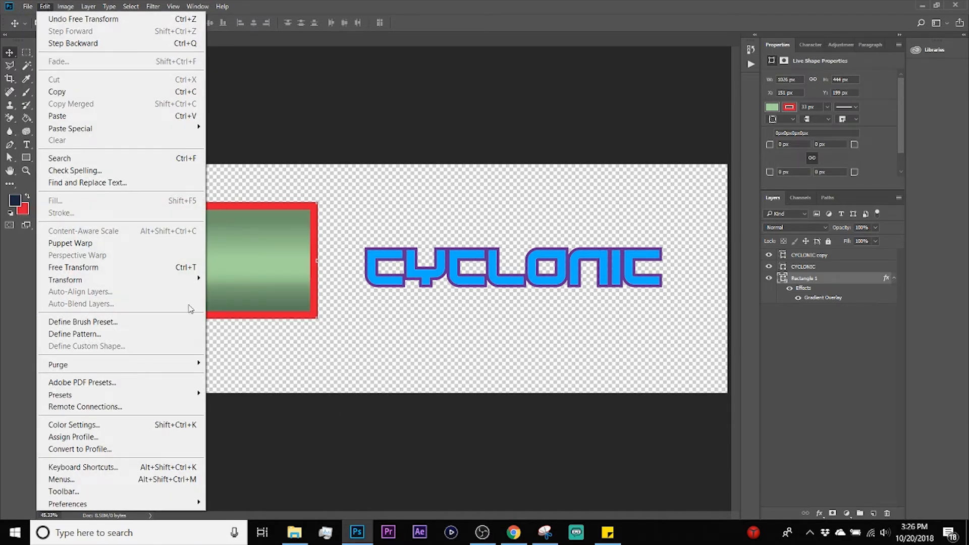
pyautogui.moveTo(186, 285)
pyautogui.click(263, 343)
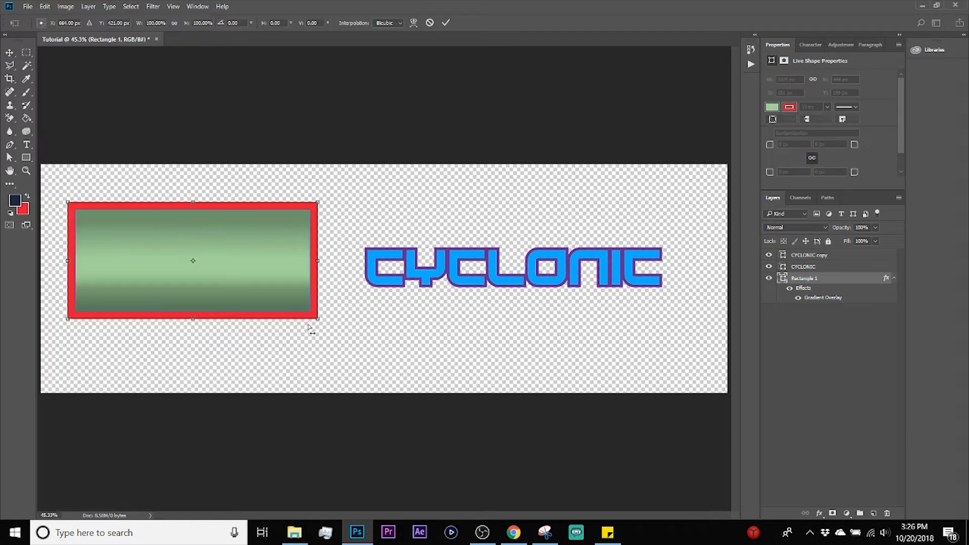
pyautogui.moveTo(318, 319); pyautogui.dragTo(405, 325)
pyautogui.press('Escape')
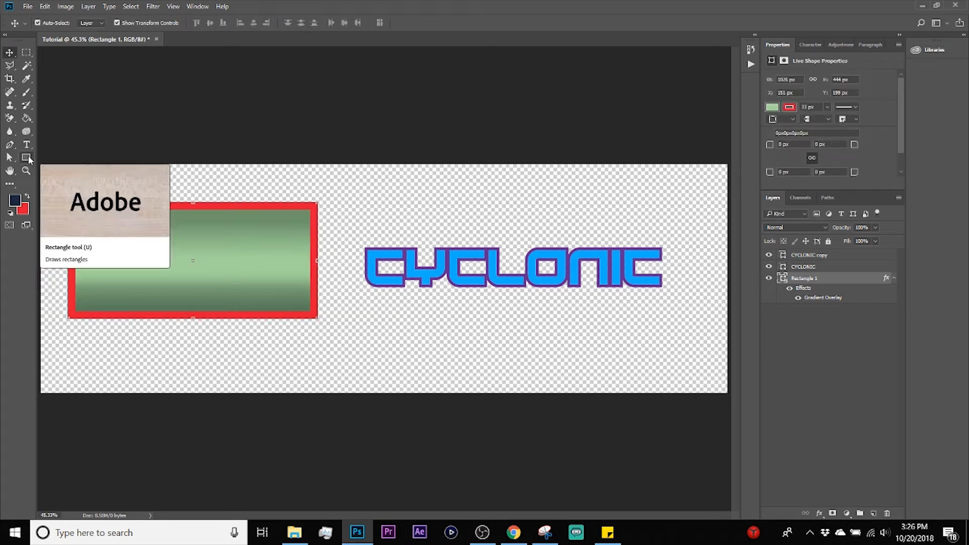
# Step: Delete the gradient-filled rectangle from the document
pyautogui.click(227, 173)
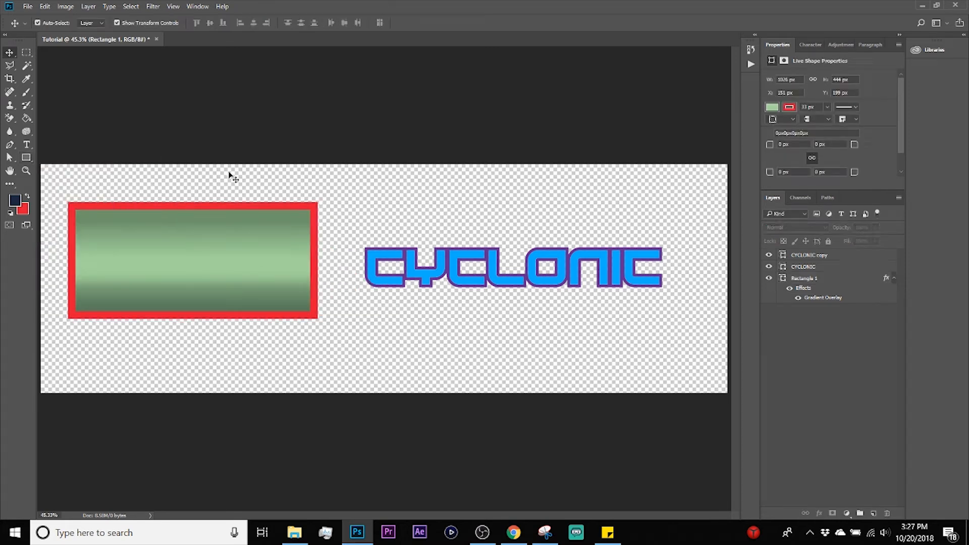
pyautogui.click(184, 232)
pyautogui.press('Delete')
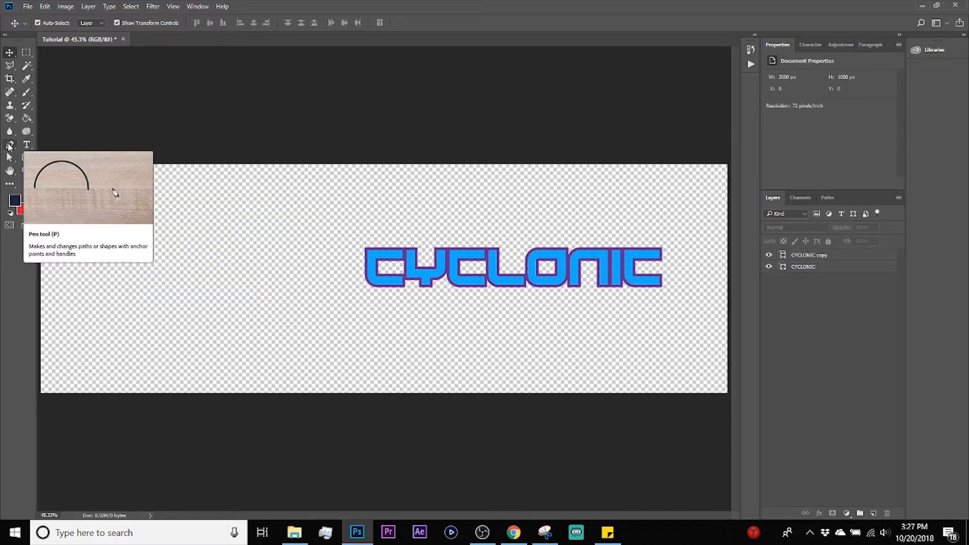
# Step: Start a shape with the Pen tool by placing its first anchor point on the empty canvas area beside CYCLONIC
pyautogui.click(8, 146)
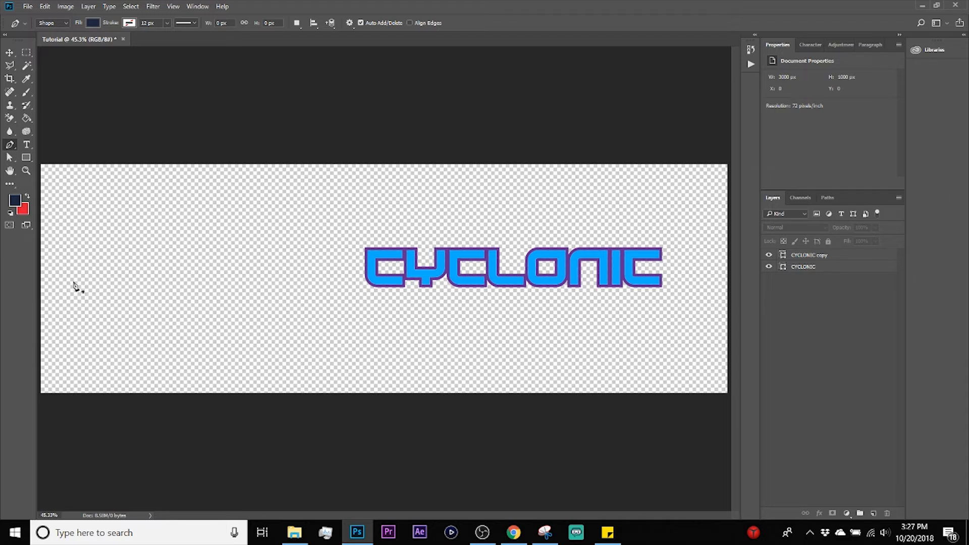
pyautogui.click(96, 259)
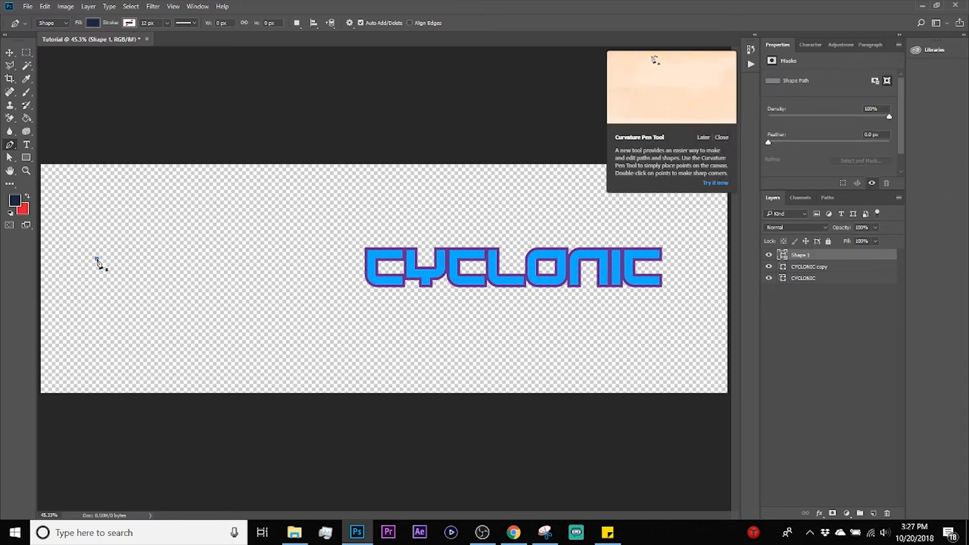
# Step: Try several positions for a straight second anchor point of the pen shape, undoing each one
pyautogui.click(286, 229)
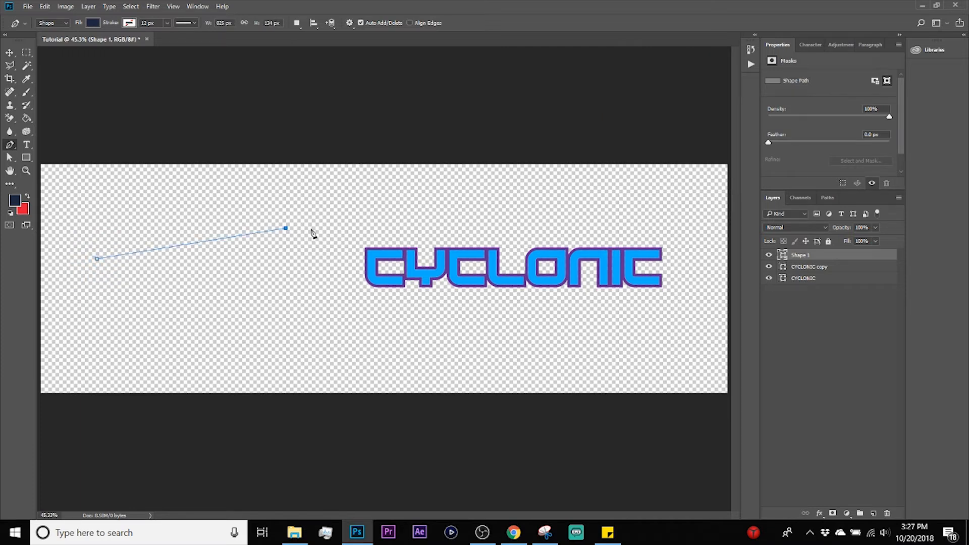
pyautogui.hotkey('ctrl', 'z')
pyautogui.keyDown('shift'); pyautogui.click(289, 173); pyautogui.keyUp('shift')
pyautogui.hotkey('ctrl', 'z')
pyautogui.keyDown('shift'); pyautogui.click(272, 126); pyautogui.keyUp('shift')
pyautogui.hotkey('ctrl', 'z')
pyautogui.keyDown('shift'); pyautogui.click(98, 122); pyautogui.keyUp('shift')
# Step: Draw an S-shaped curve from the first anchor with two more anchor points, about 1211 px wide and 292 px high
pyautogui.click(247, 236)
pyautogui.moveTo(247, 236); pyautogui.dragTo(318, 192)
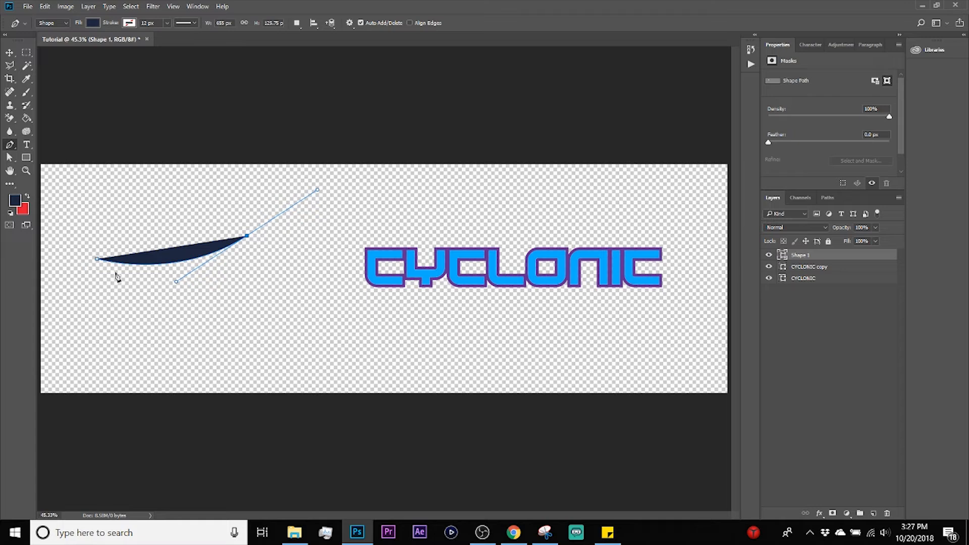
pyautogui.click(375, 199)
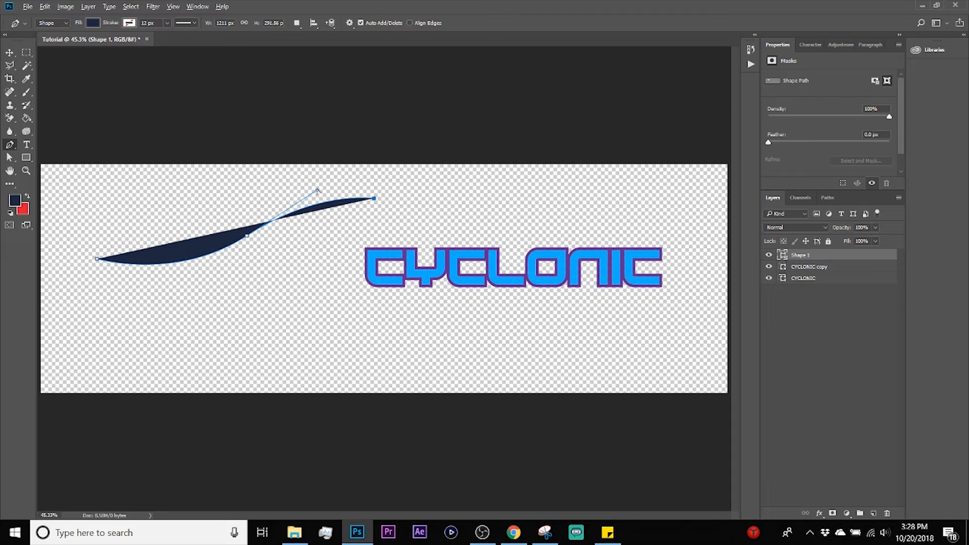
# Step: Straighten the curve handle of the pen shape's middle anchor point and add a straight anchor above CYCLONIC, widening the shape to about 2040 px
pyautogui.keyDown('alt'); pyautogui.click(317, 190); pyautogui.keyUp('alt')
pyautogui.moveTo(317, 190); pyautogui.dragTo(320, 214)
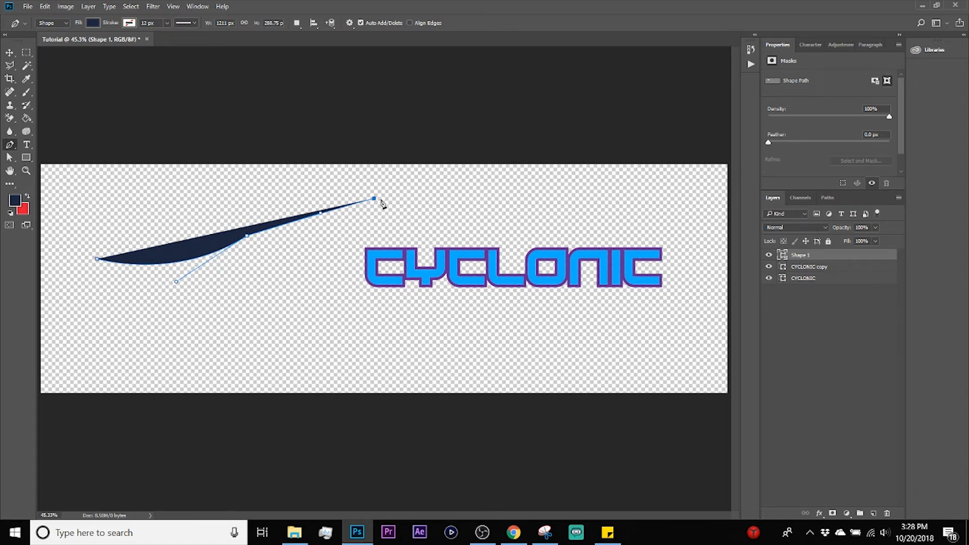
pyautogui.click(564, 205)
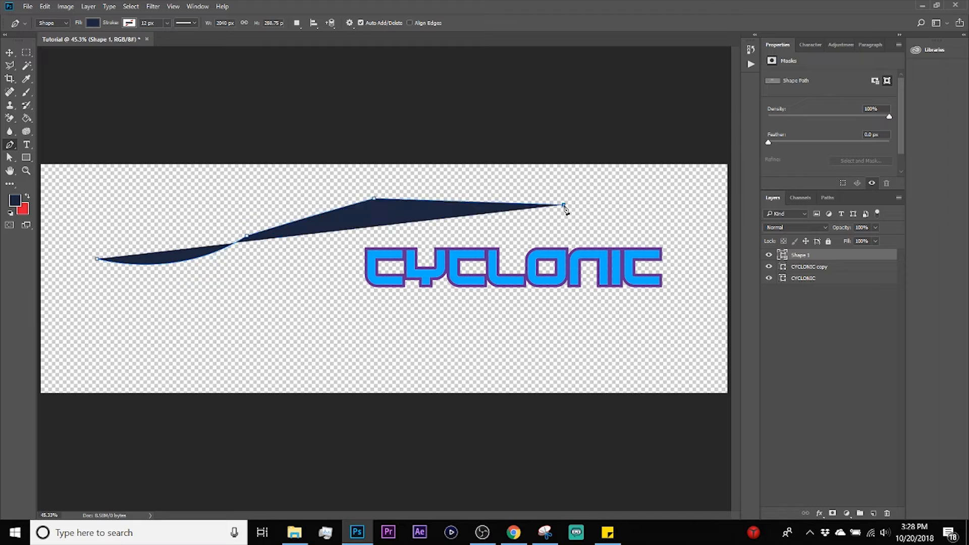
# Step: Continue the pen shape with a curved lower edge and straight segments back toward its start, making it about 2041 by 592 px
pyautogui.moveTo(447, 321); pyautogui.dragTo(321, 364)
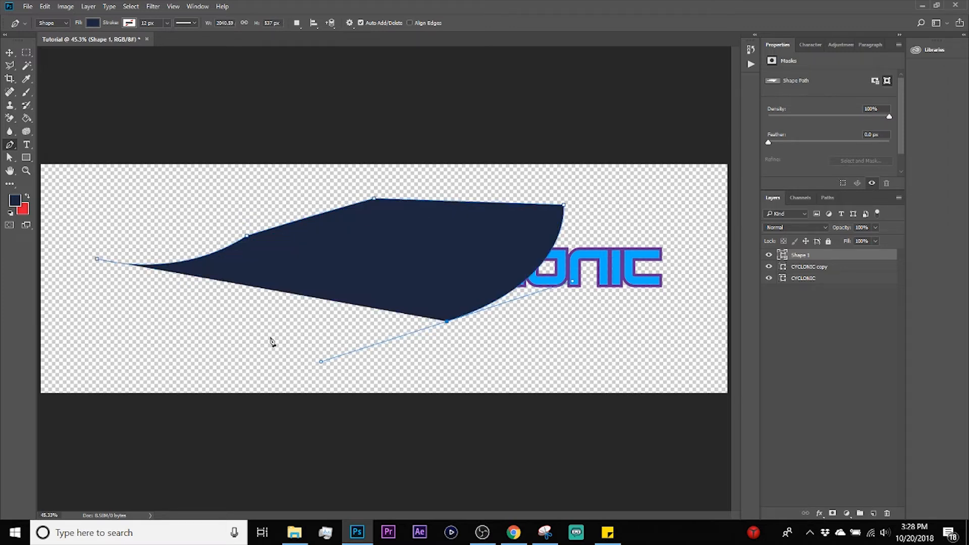
pyautogui.click(251, 334)
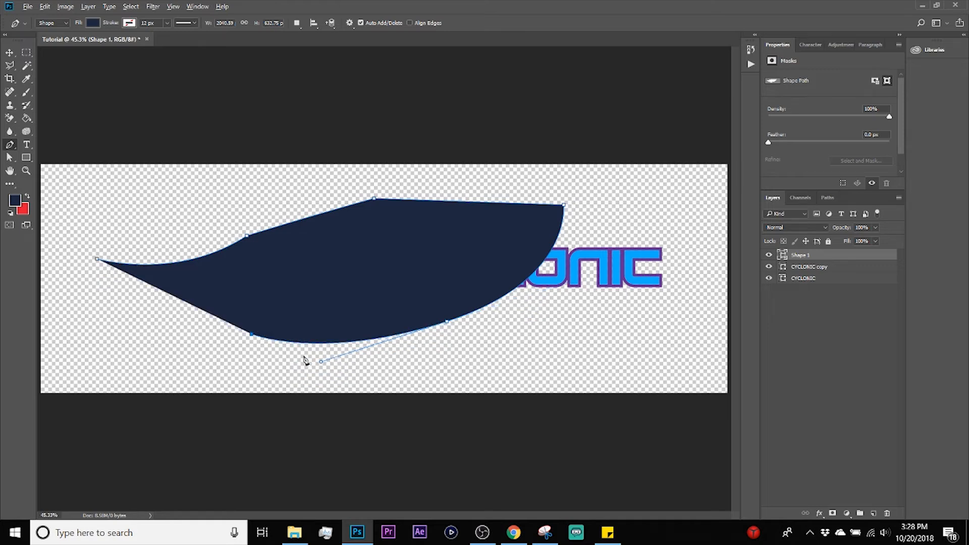
pyautogui.moveTo(322, 363); pyautogui.dragTo(311, 330)
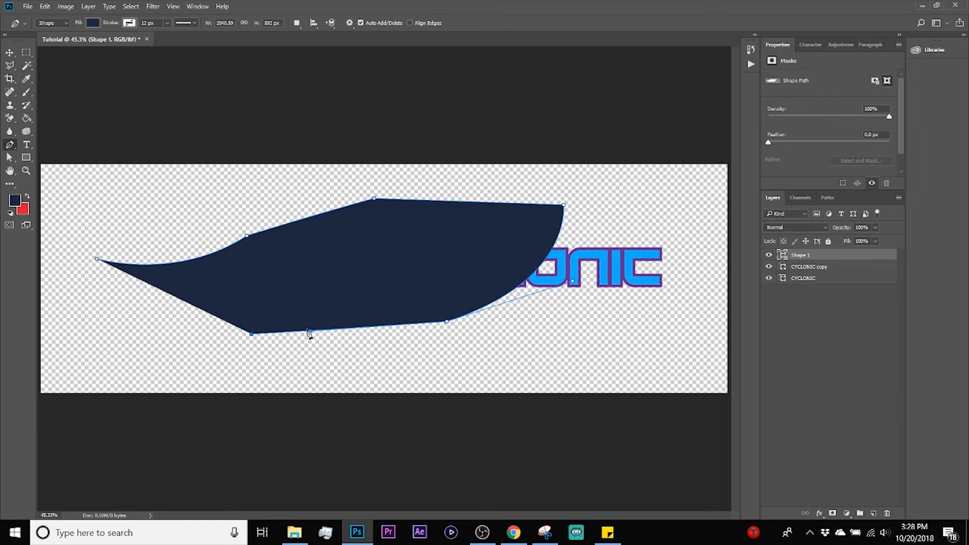
pyautogui.click(132, 322)
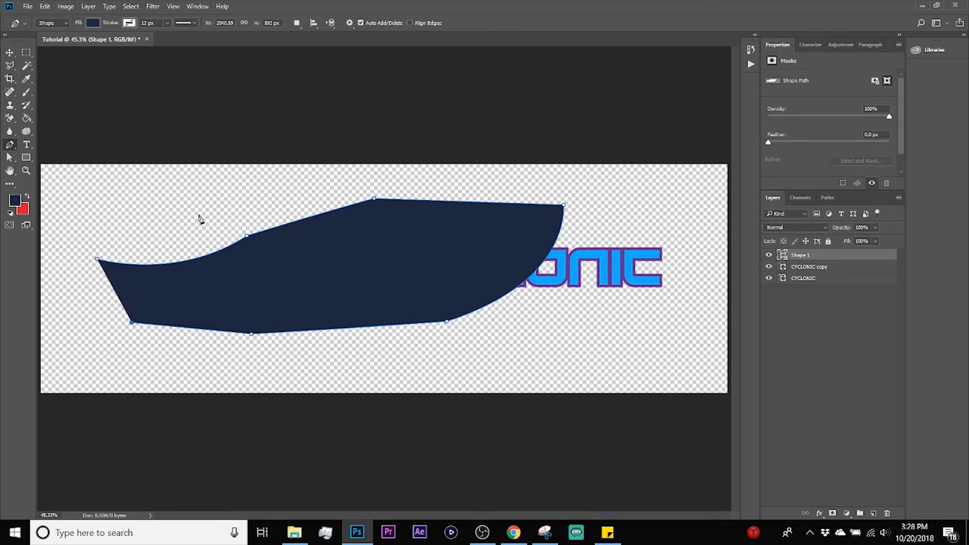
pyautogui.press('Return')
# Step: Set the Pen tool's drawing mode to Shape
pyautogui.click(58, 24)
pyautogui.click(58, 24)
pyautogui.click(58, 24)
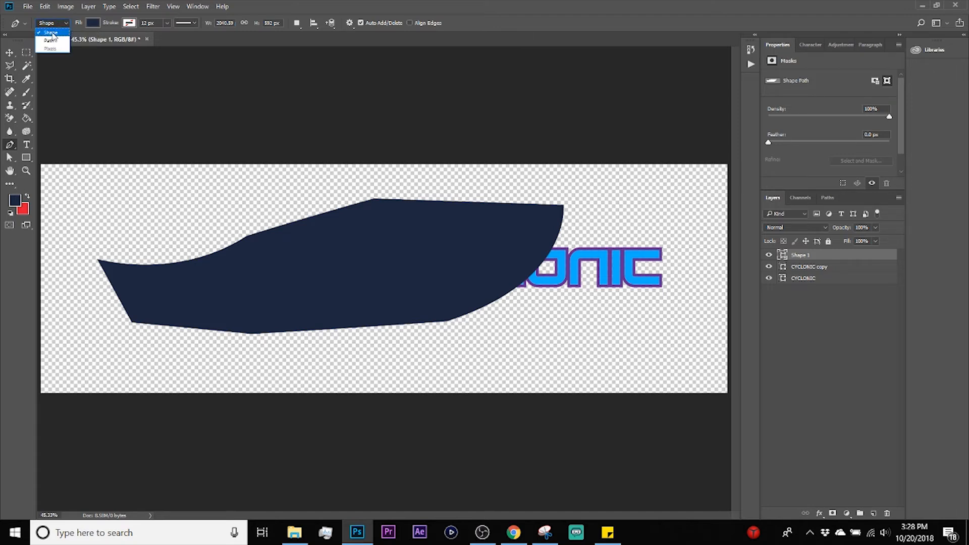
pyautogui.click(53, 34)
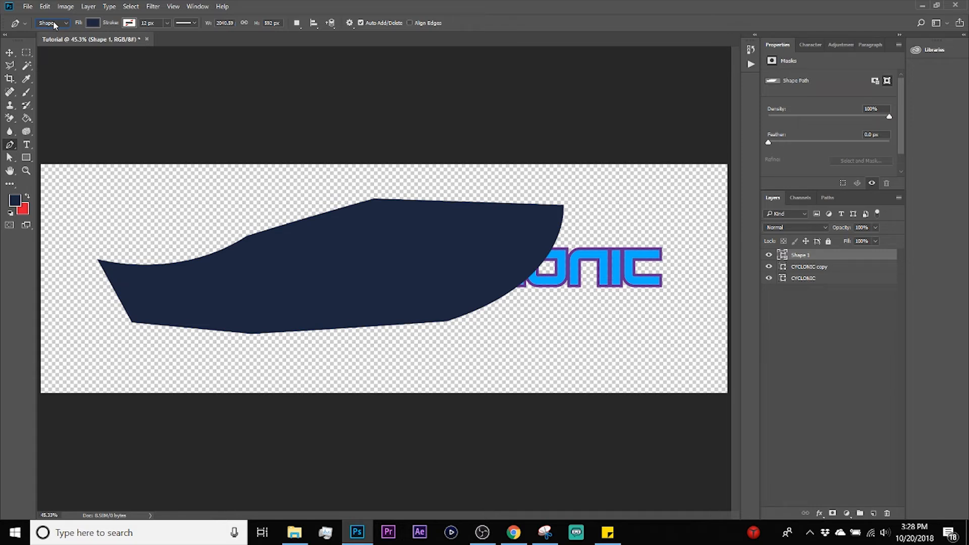
pyautogui.click(54, 24)
pyautogui.click(51, 33)
# Step: Try the pen shape with no fill colour and undo the fill change
pyautogui.click(94, 22)
pyautogui.click(50, 42)
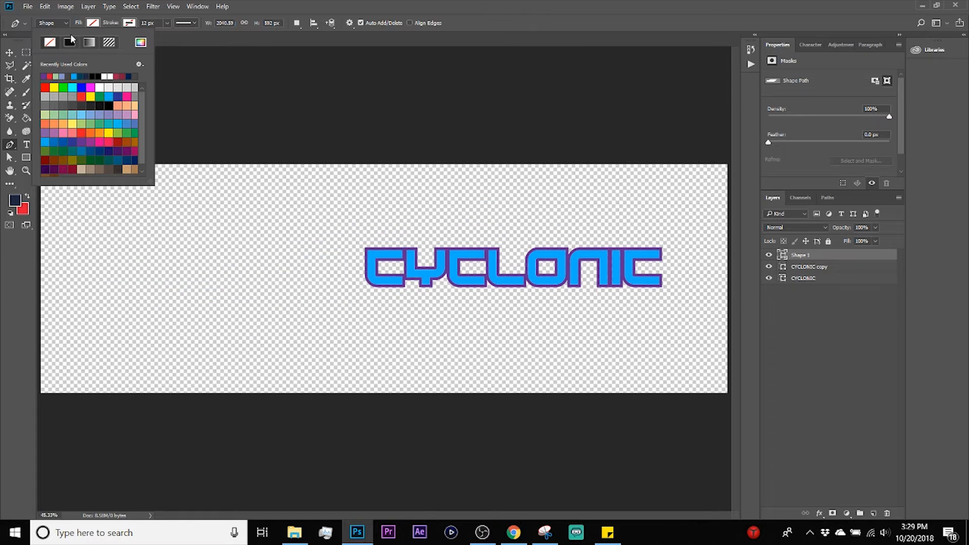
pyautogui.click(12, 54)
pyautogui.press('p')
pyautogui.press('v')
pyautogui.hotkey('ctrl', 'z')
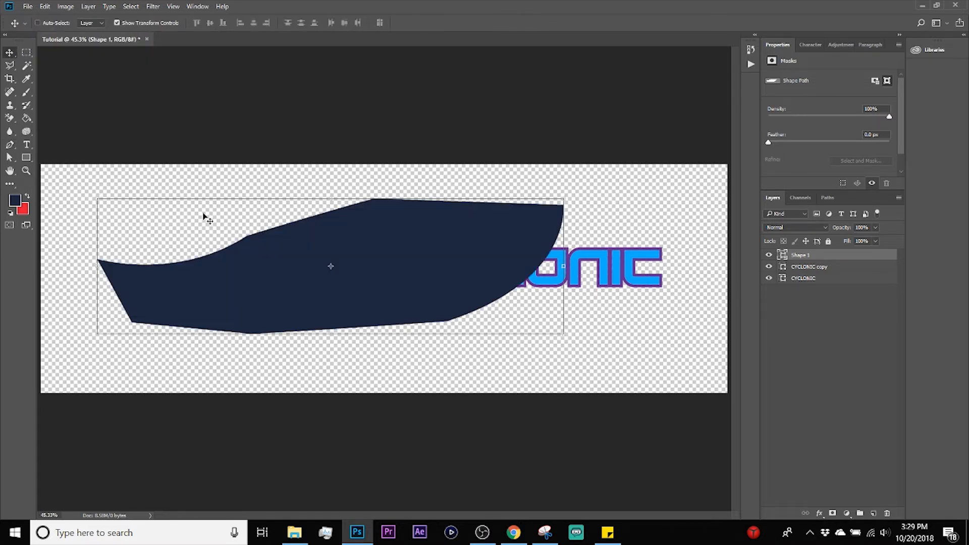
# Step: Reposition the pen shape on the canvas and try loading its outline as a selection, clearing that selection again
pyautogui.click(305, 242)
pyautogui.moveTo(372, 218); pyautogui.dragTo(367, 229)
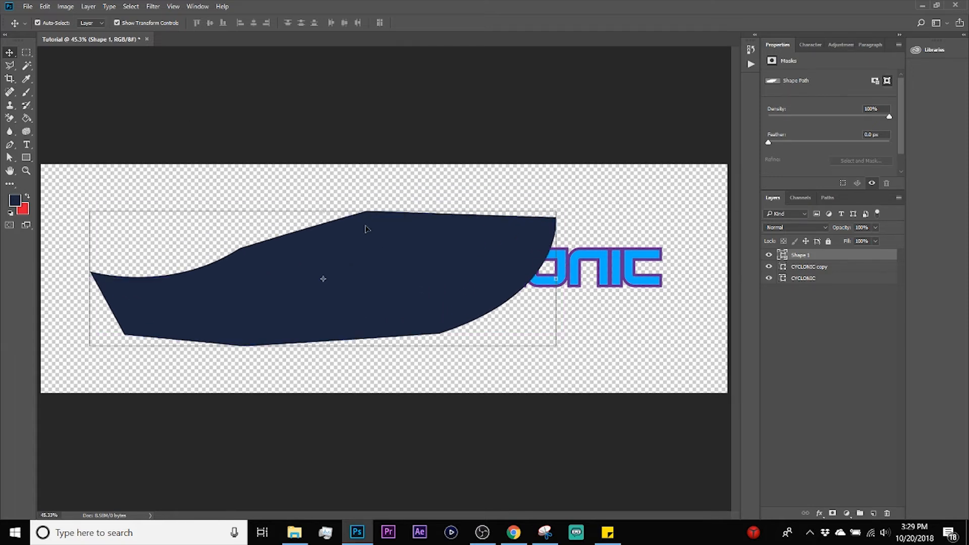
pyautogui.keyDown('ctrl'); pyautogui.click(782, 255); pyautogui.keyUp('ctrl')
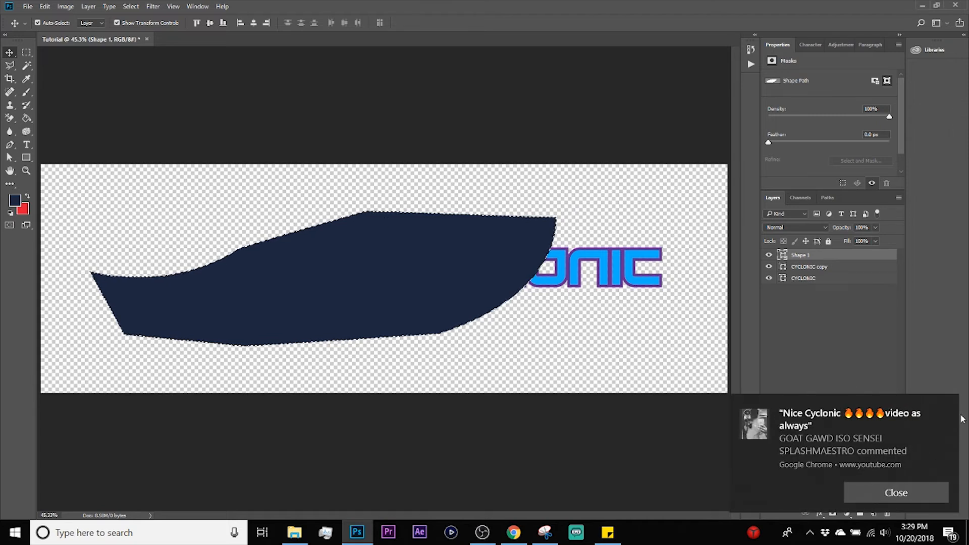
pyautogui.click(947, 407)
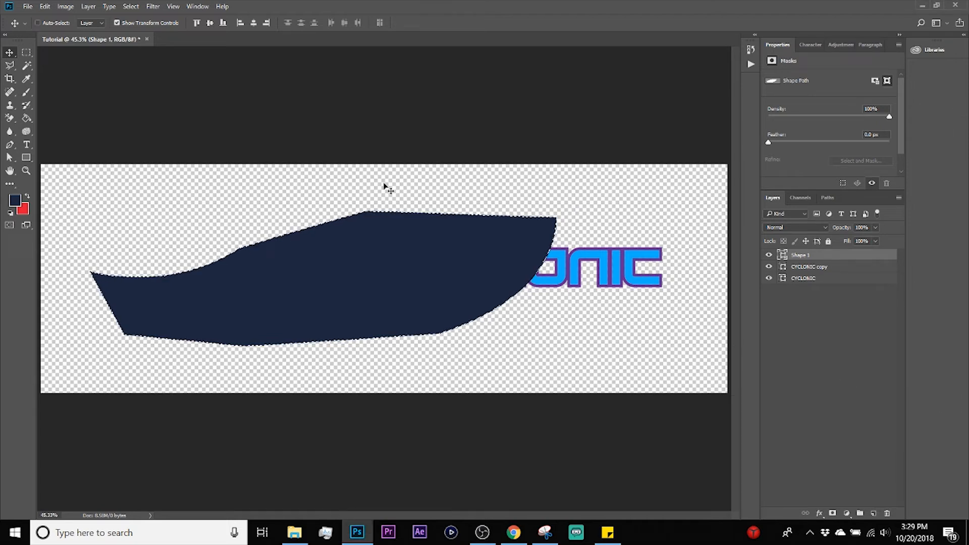
pyautogui.hotkey('ctrl', 'd')
pyautogui.moveTo(383, 250); pyautogui.dragTo(427, 249)
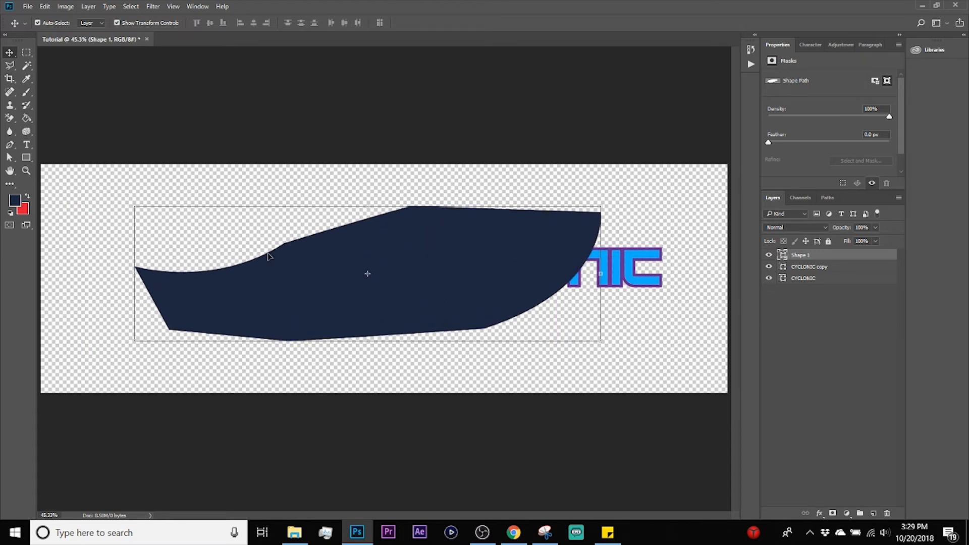
# Step: Choose the Rectangle tool from the shape tools
pyautogui.press('u')
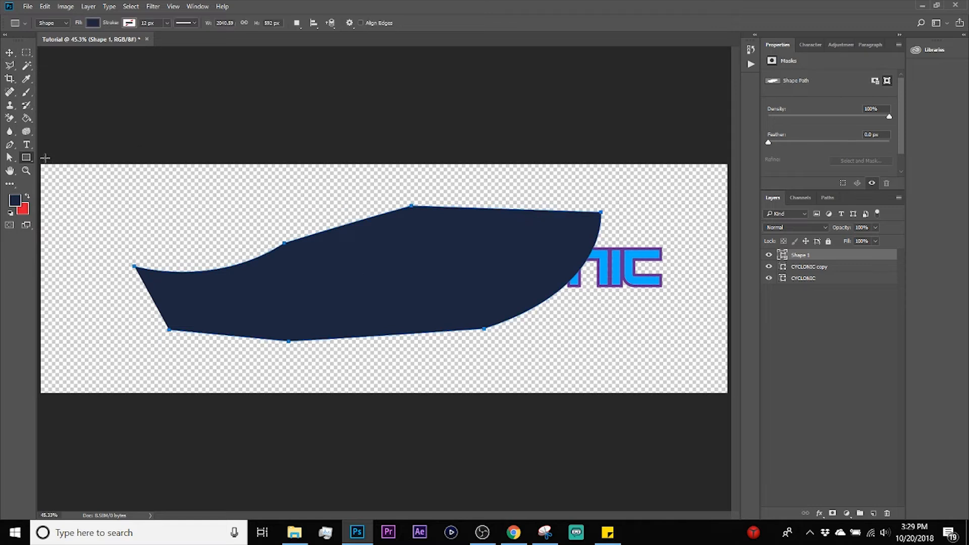
pyautogui.rightClick(28, 158)
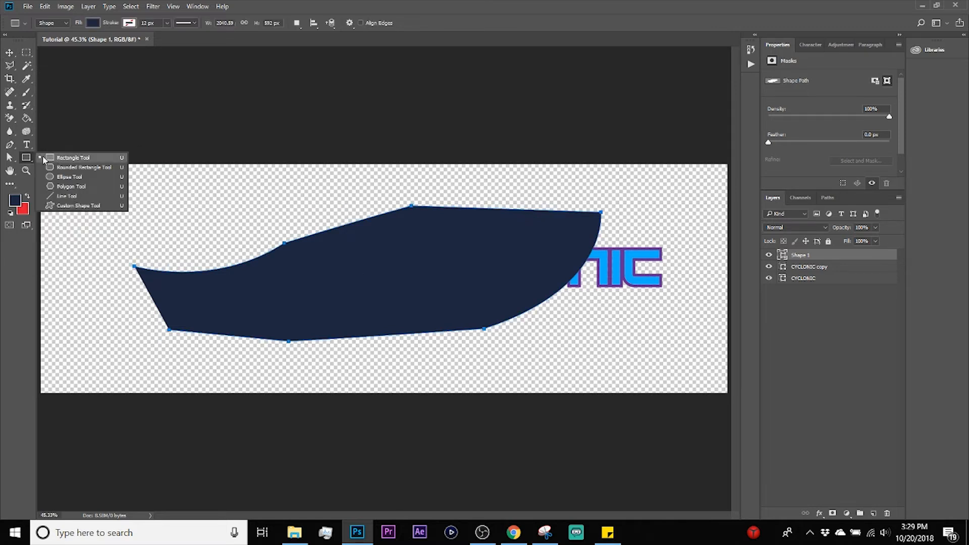
pyautogui.click(45, 158)
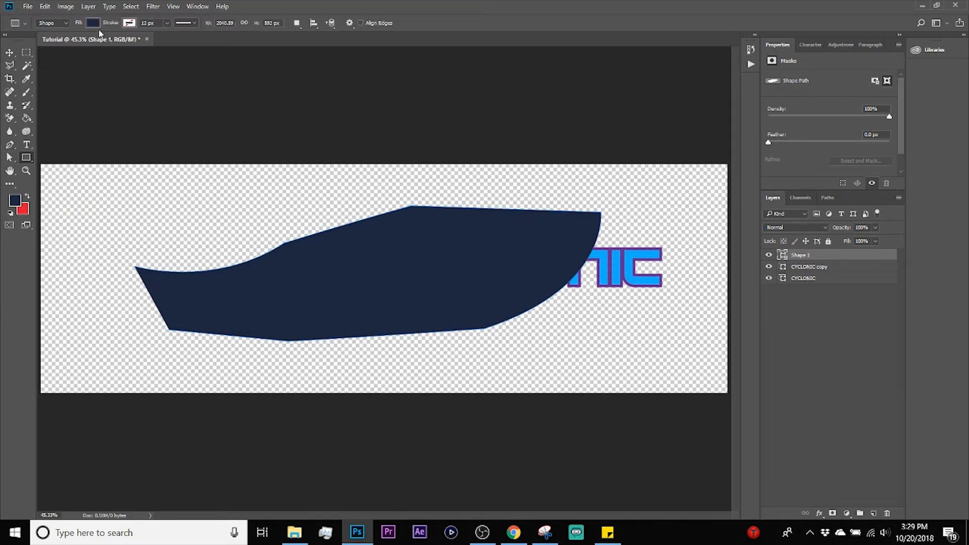
# Step: Draw a three-sided polygon about 481 by 416 px at the canvas's upper-left corner and delete it
pyautogui.click(29, 158)
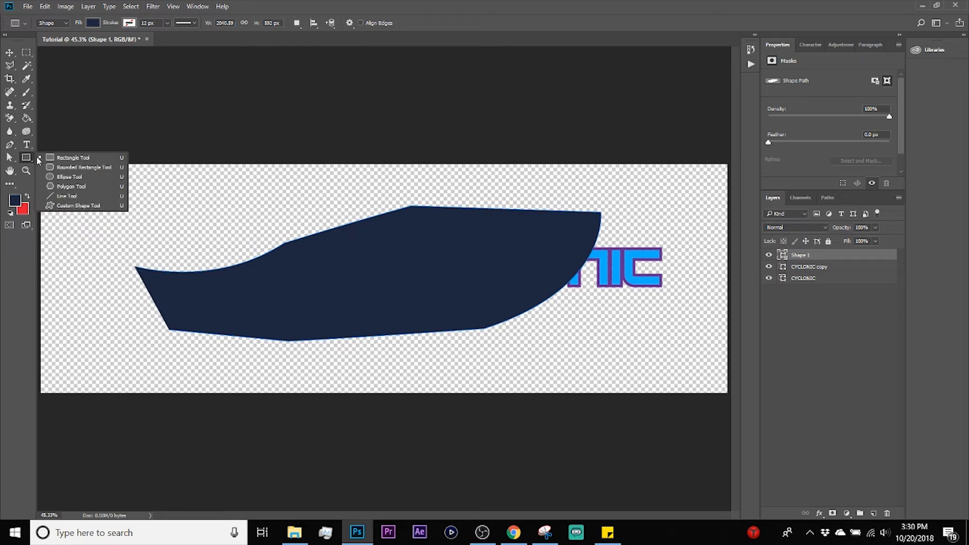
pyautogui.click(74, 187)
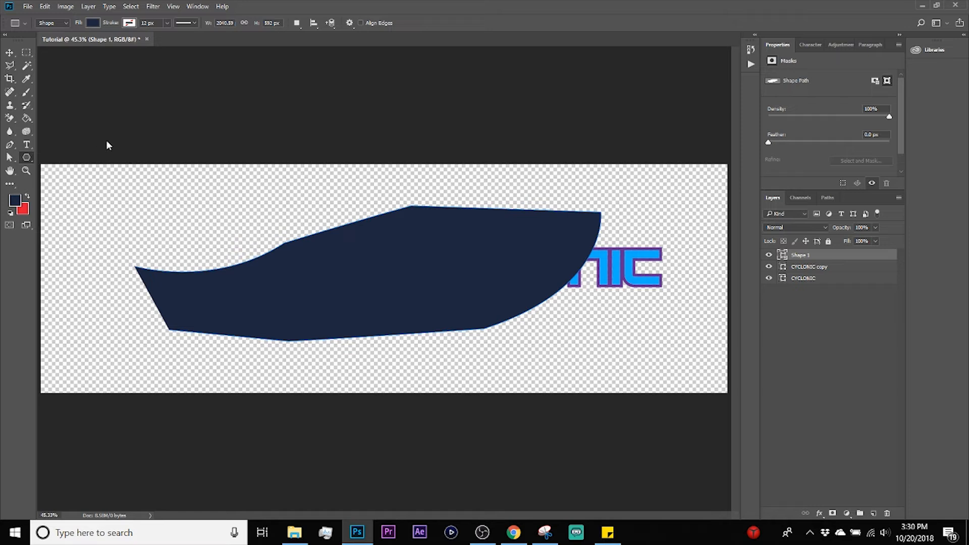
pyautogui.click(26, 158)
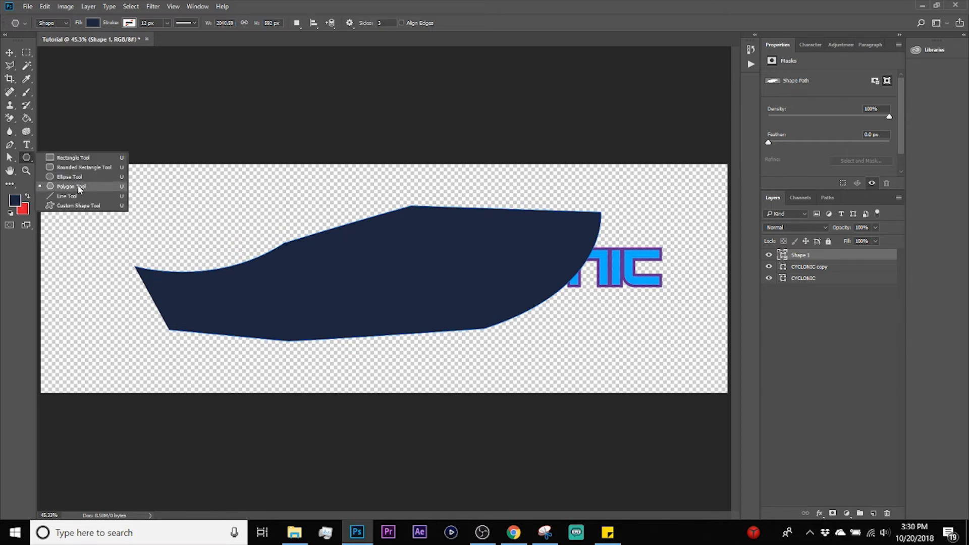
pyautogui.click(74, 177)
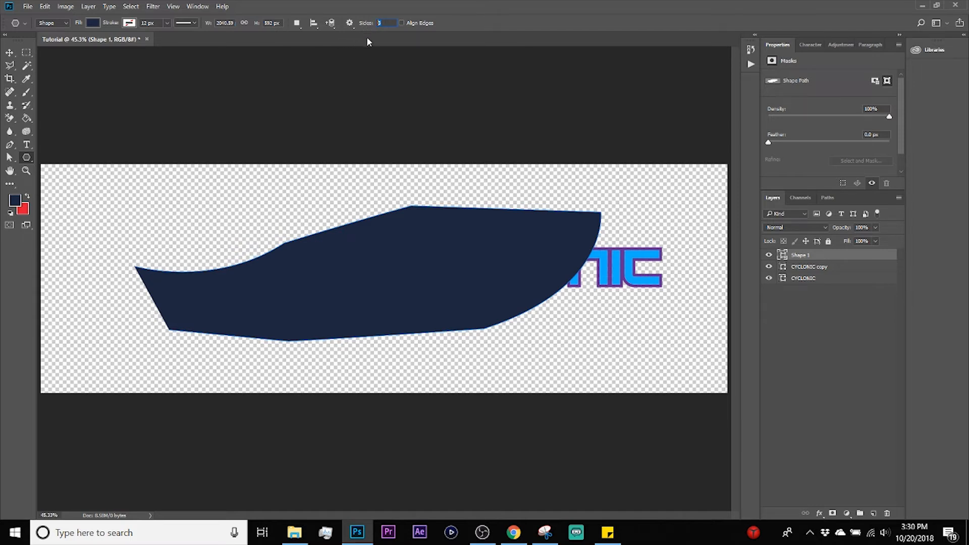
pyautogui.moveTo(112, 203); pyautogui.dragTo(115, 139)
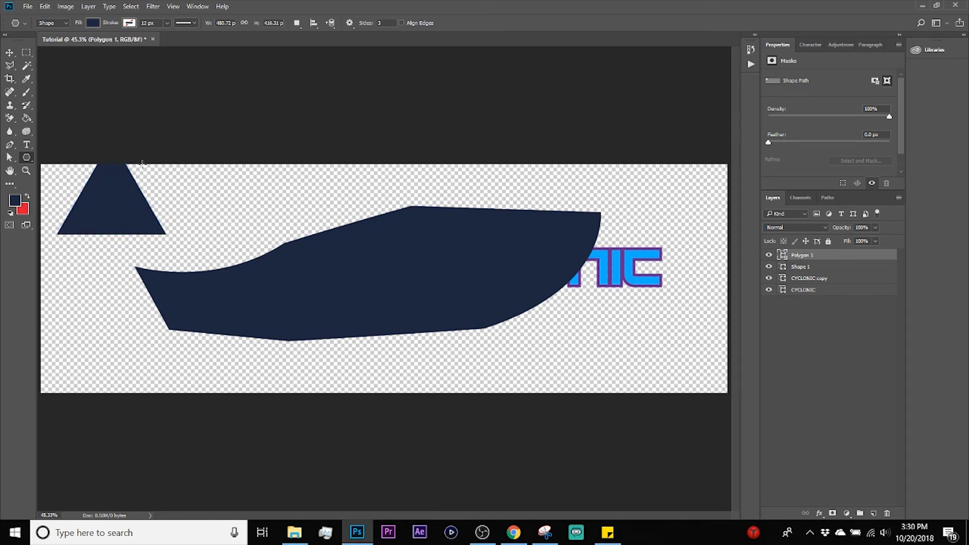
pyautogui.press('v')
pyautogui.moveTo(123, 195); pyautogui.dragTo(123, 354)
pyautogui.press('Delete')
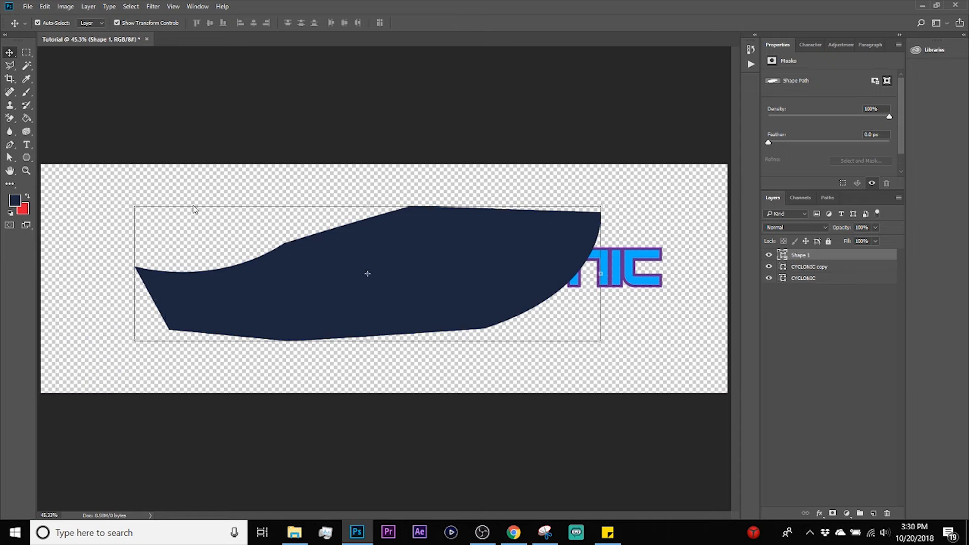
# Step: Draw a circle about 804 px in diameter with the Ellipse tool over the left end of the pen shape
pyautogui.click(26, 158)
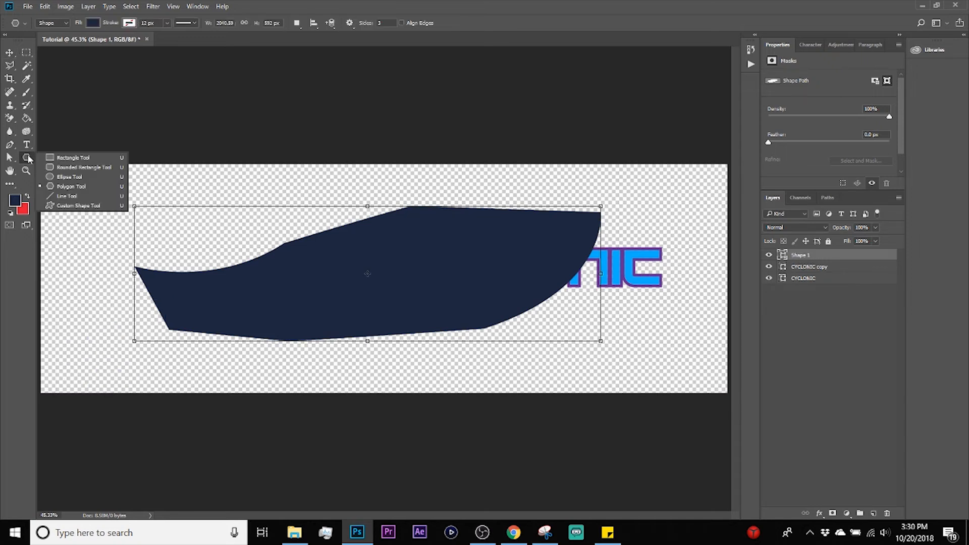
pyautogui.click(73, 179)
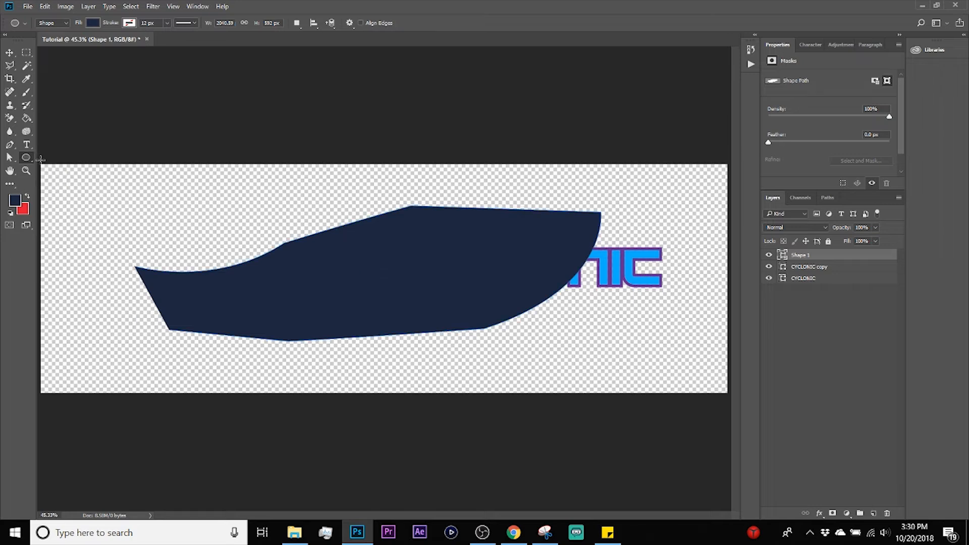
pyautogui.moveTo(125, 190); pyautogui.dragTo(205, 270)
pyautogui.hotkey('ctrl', 'z')
pyautogui.press('shift')
pyautogui.moveTo(94, 186); pyautogui.dragTo(469, 369)
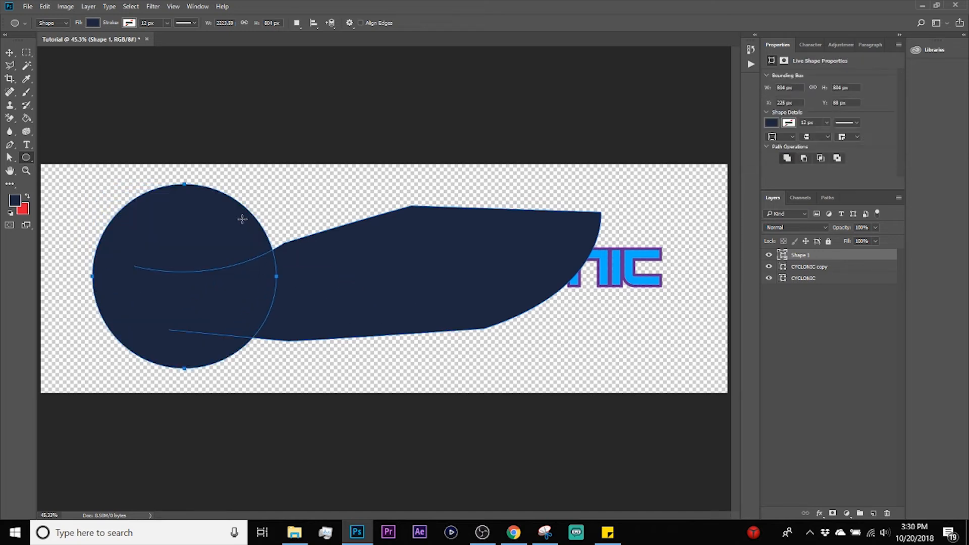
# Step: Delete the combined circle and pen shape and deselect all layers
pyautogui.press('v')
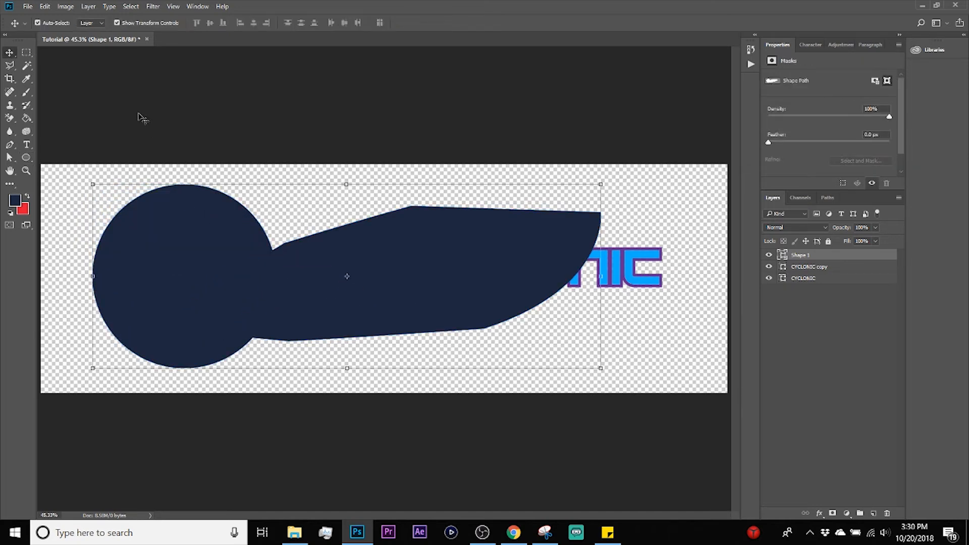
pyautogui.moveTo(205, 216); pyautogui.dragTo(182, 221)
pyautogui.press('Delete')
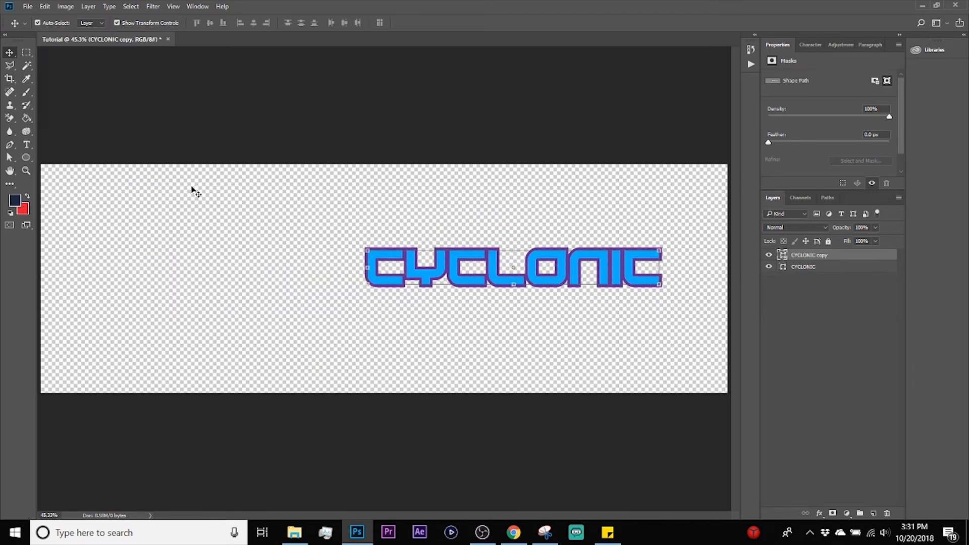
pyautogui.click(172, 194)
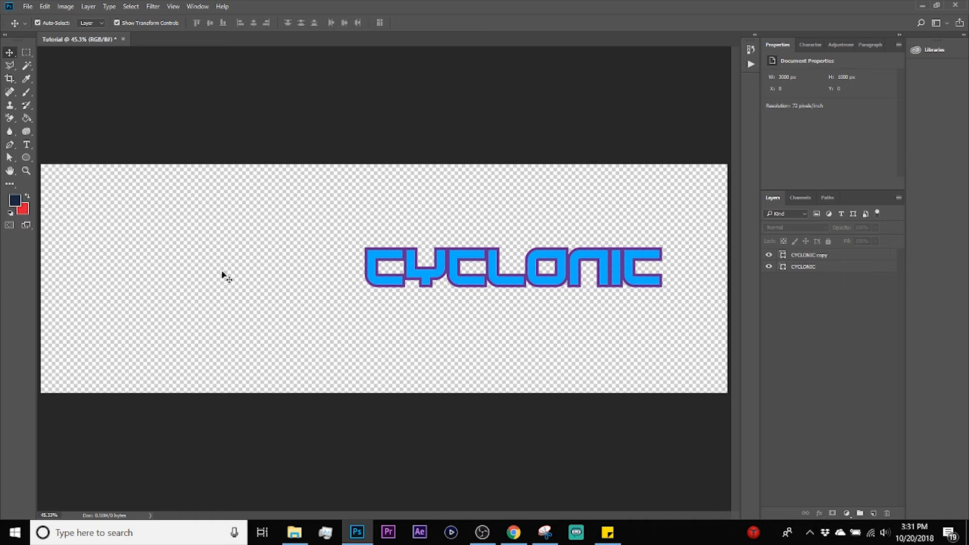
# Step: Draw a closed six-point angular corner bracket with the Pen tool, about 401 by 452 px, on the empty canvas area beside CYCLONIC
pyautogui.click(10, 145)
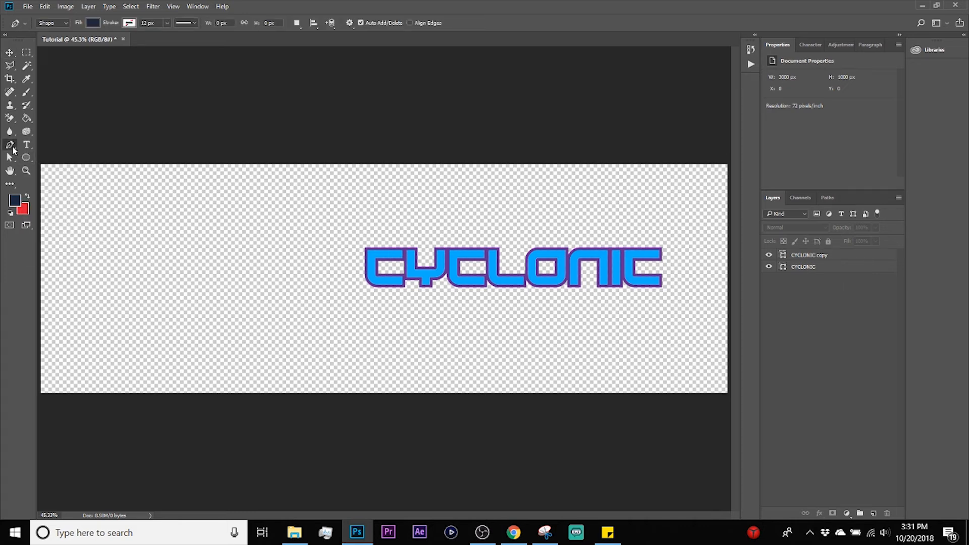
pyautogui.click(233, 345)
pyautogui.click(211, 321)
pyautogui.click(211, 266)
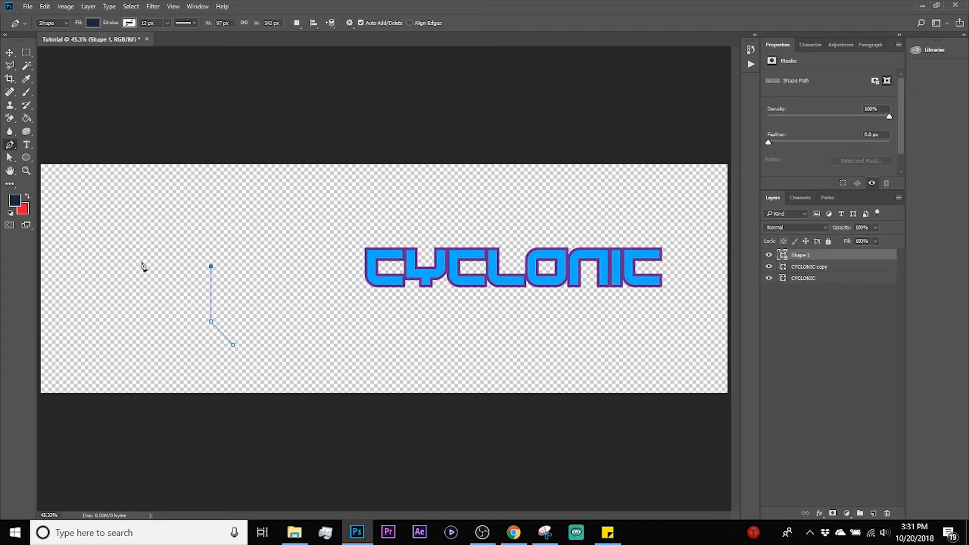
pyautogui.click(142, 266)
pyautogui.click(159, 241)
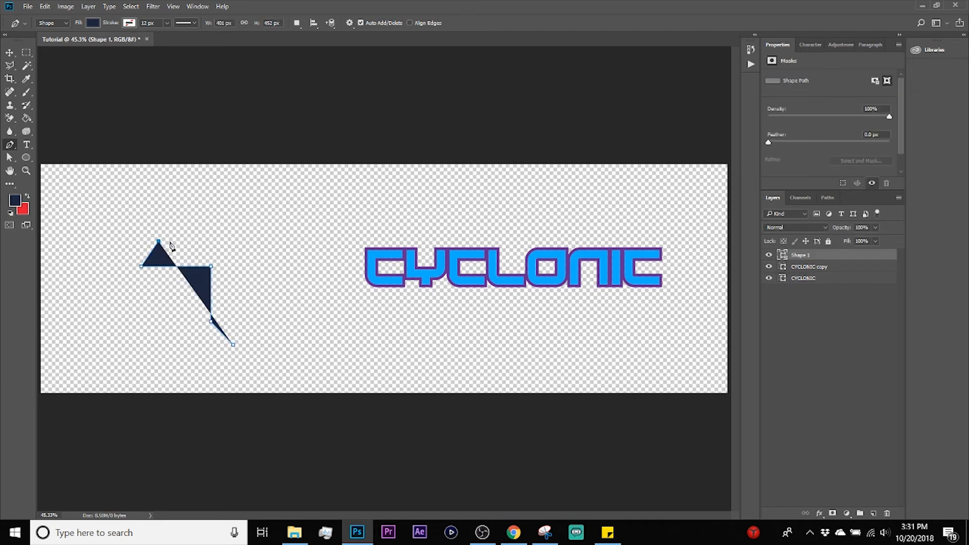
pyautogui.click(237, 241)
pyautogui.click(234, 345)
pyautogui.hotkey('ctrl', 'z')
pyautogui.click(233, 241)
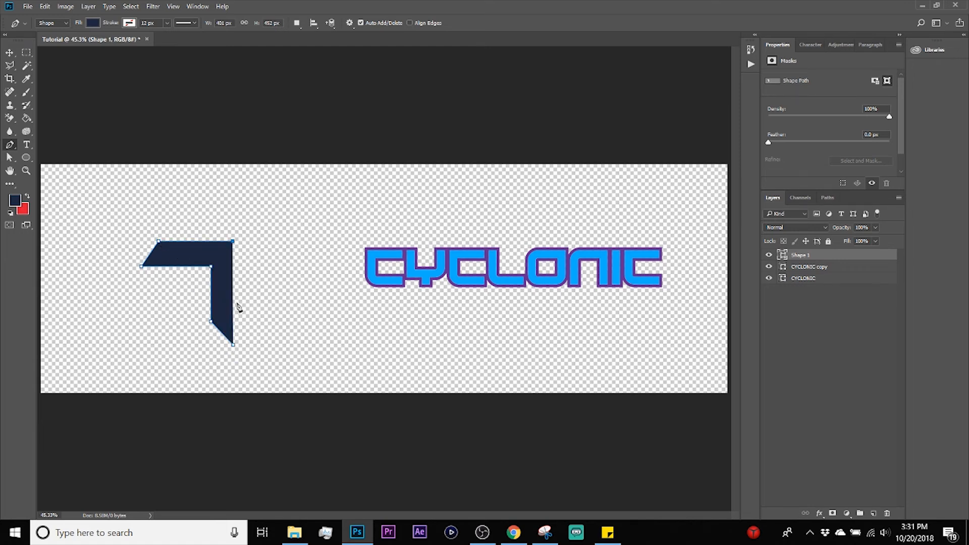
pyautogui.click(233, 346)
pyautogui.press('v')
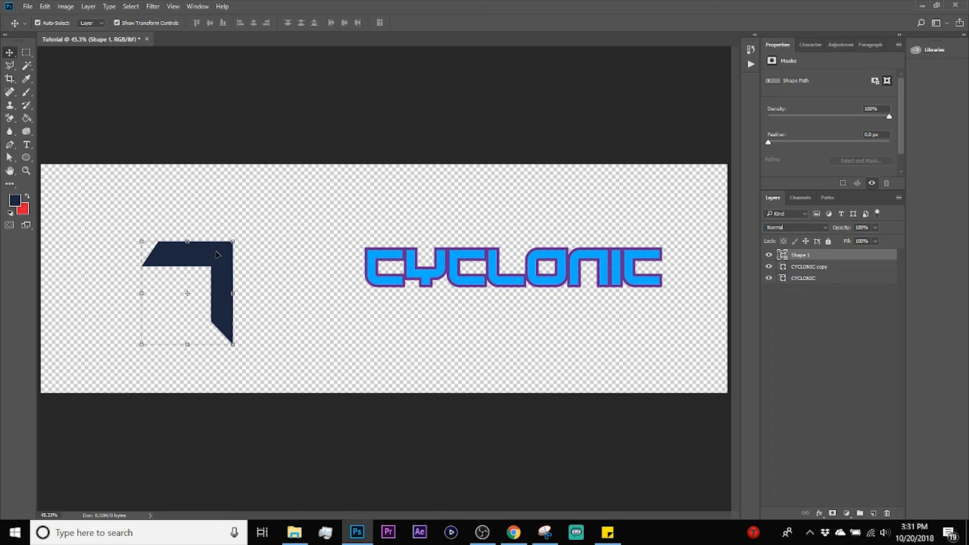
# Step: Duplicate the angular corner bracket layer and flip the copy horizontally
pyautogui.hotkey('ctrl', 'j')
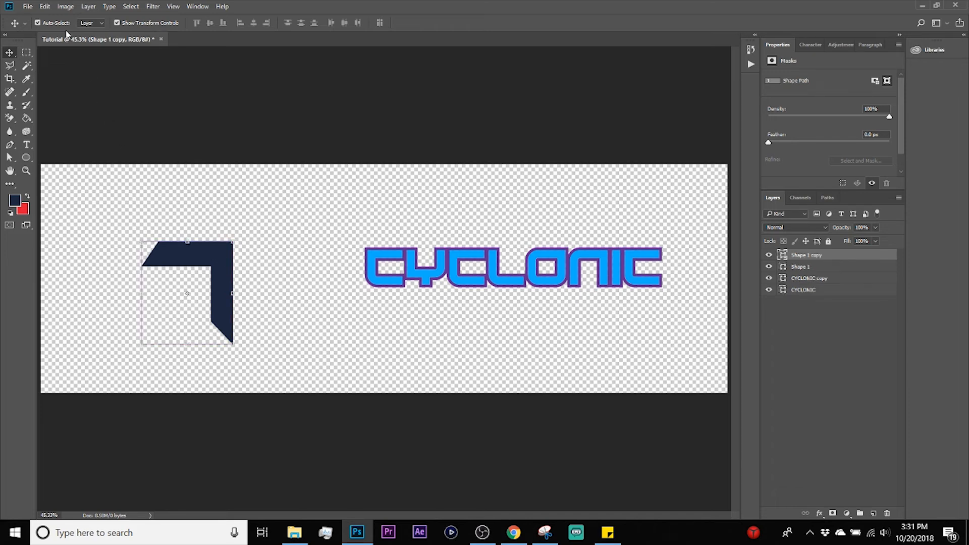
pyautogui.click(45, 6)
pyautogui.moveTo(151, 281)
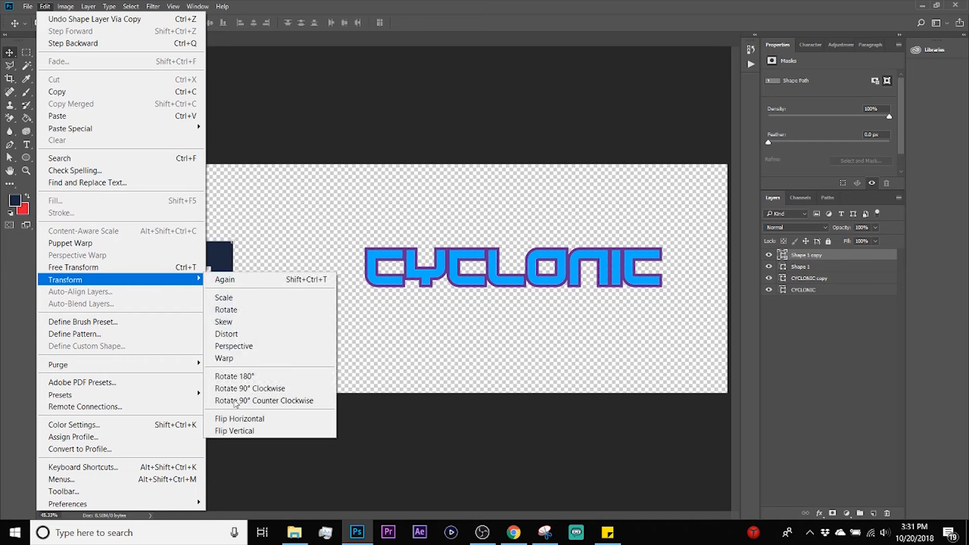
pyautogui.click(238, 418)
# Step: Move the flipped bracket copy against the original's vertical edge and nudge it until both halves form a gapless T
pyautogui.moveTo(154, 293); pyautogui.dragTo(245, 292)
pyautogui.click(378, 339)
pyautogui.click(274, 259)
pyautogui.press('Left')
pyautogui.press('Left')
pyautogui.press('Left')
pyautogui.press('Left')
pyautogui.click(353, 344)
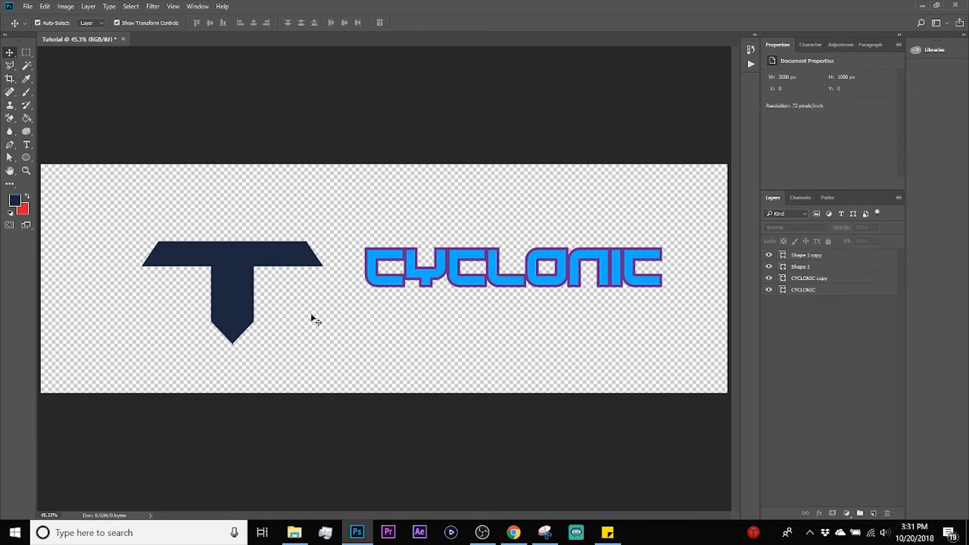
pyautogui.click(258, 259)
pyautogui.click(356, 341)
pyautogui.click(251, 256)
pyautogui.click(392, 339)
pyautogui.click(252, 268)
pyautogui.click(353, 330)
# Step: Select both halves of the T and merge them into a single shape layer
pyautogui.moveTo(111, 200); pyautogui.dragTo(356, 349)
pyautogui.rightClick(286, 263)
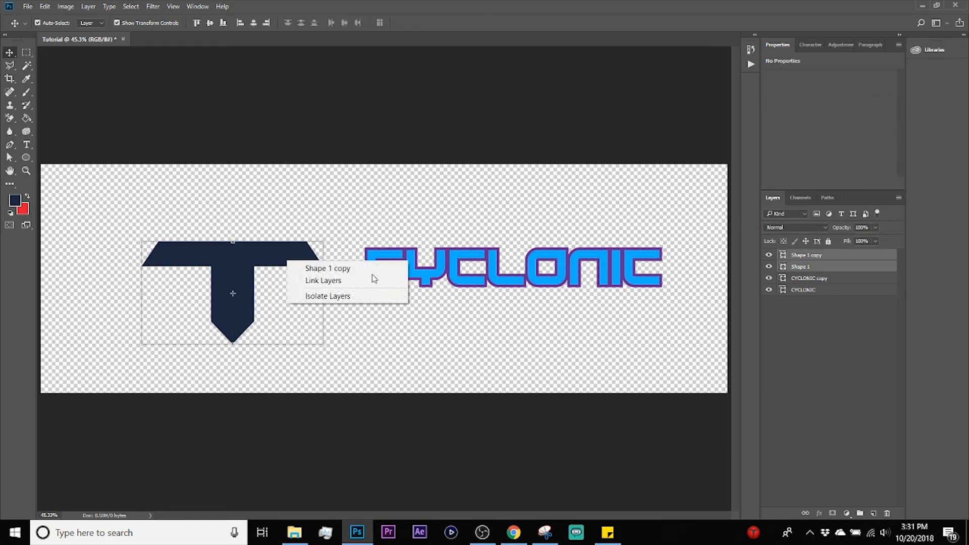
pyautogui.rightClick(828, 258)
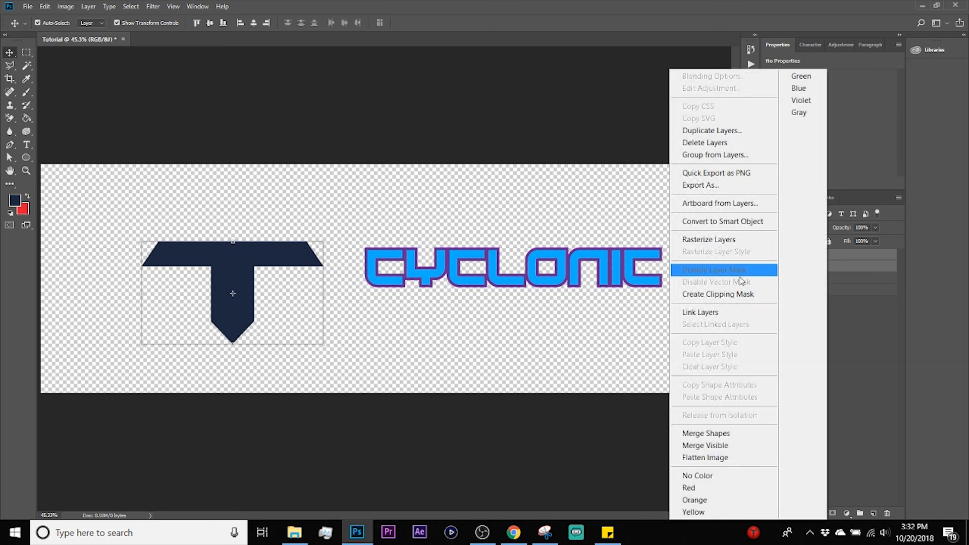
pyautogui.click(705, 433)
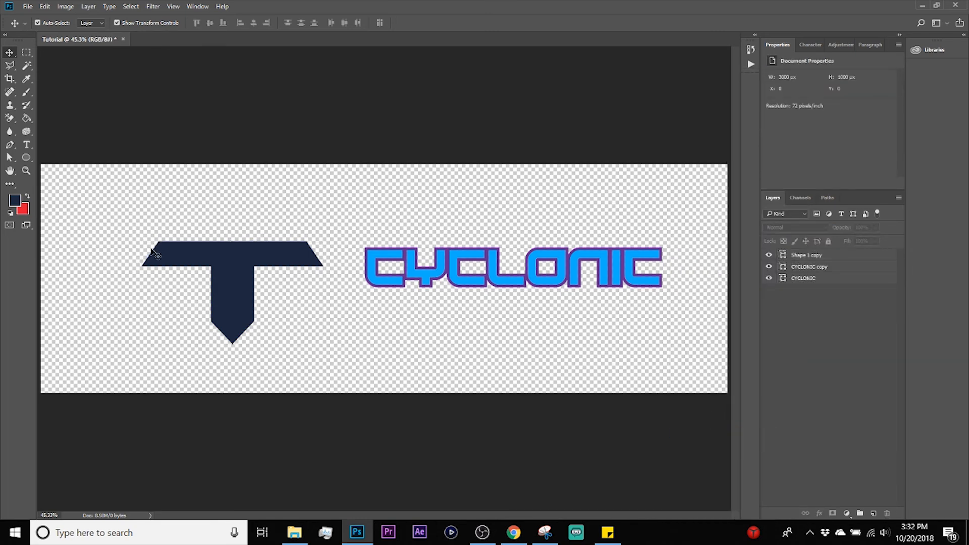
# Step: Move the merged T slightly up and stretch it downward to about 797 by 670 px
pyautogui.moveTo(233, 265); pyautogui.dragTo(240, 233)
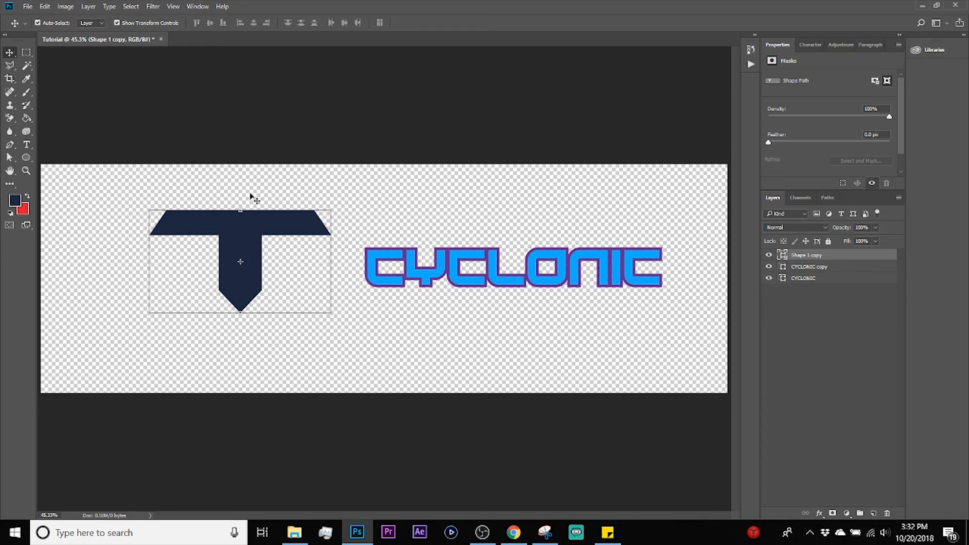
pyautogui.moveTo(242, 314); pyautogui.dragTo(240, 362)
pyautogui.press('Return')
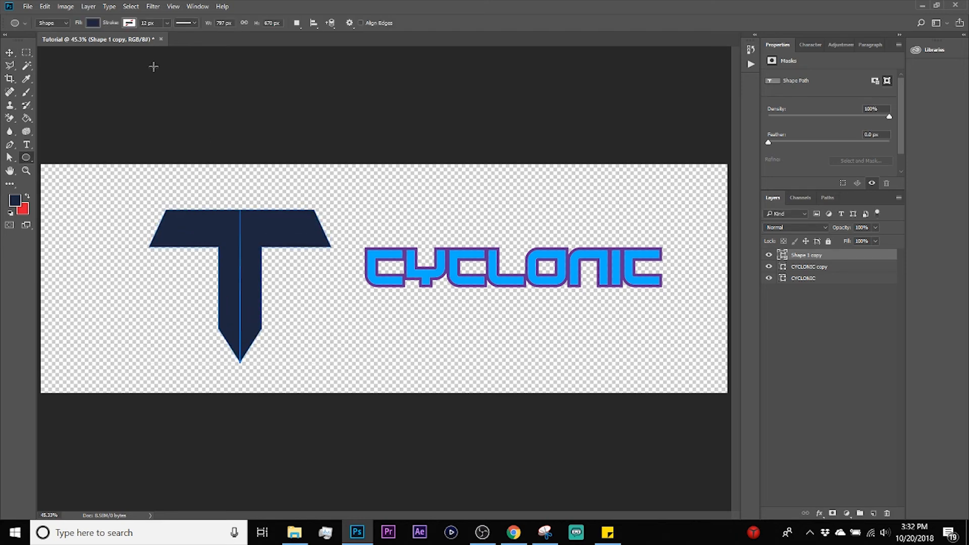
# Step: Give the T shape a purple stroke 21 px wide and deselect it
pyautogui.click(130, 23)
pyautogui.click(93, 77)
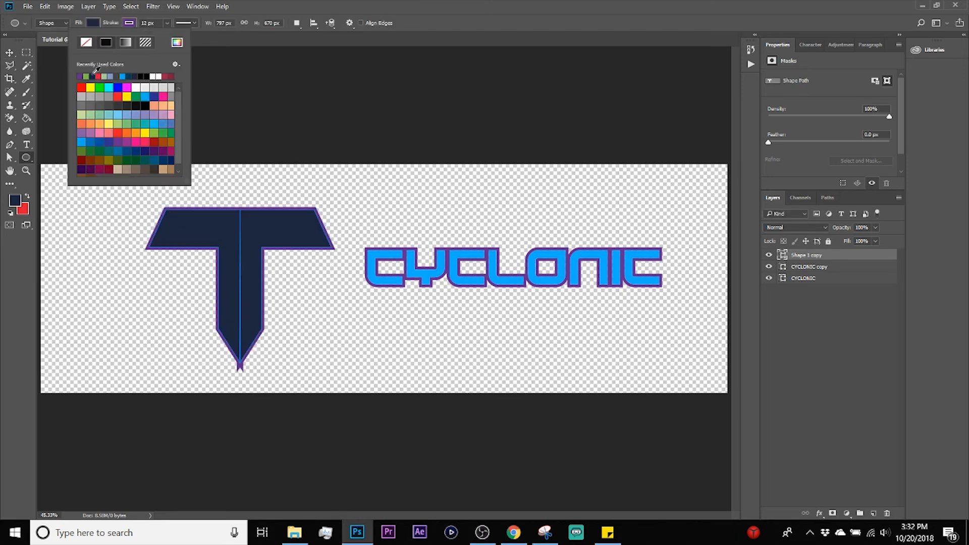
pyautogui.click(152, 25)
pyautogui.scroll(9, 152, 25)
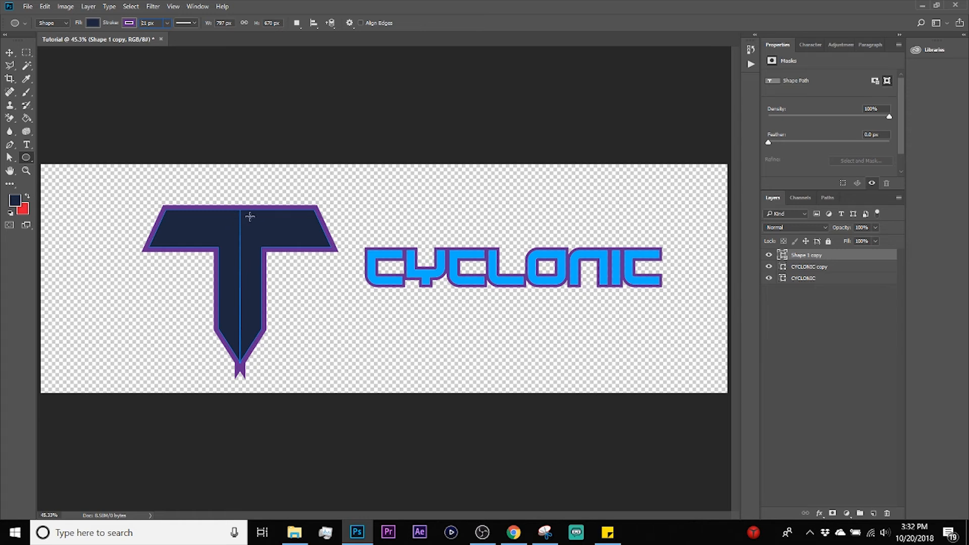
pyautogui.press('v')
pyautogui.click(348, 190)
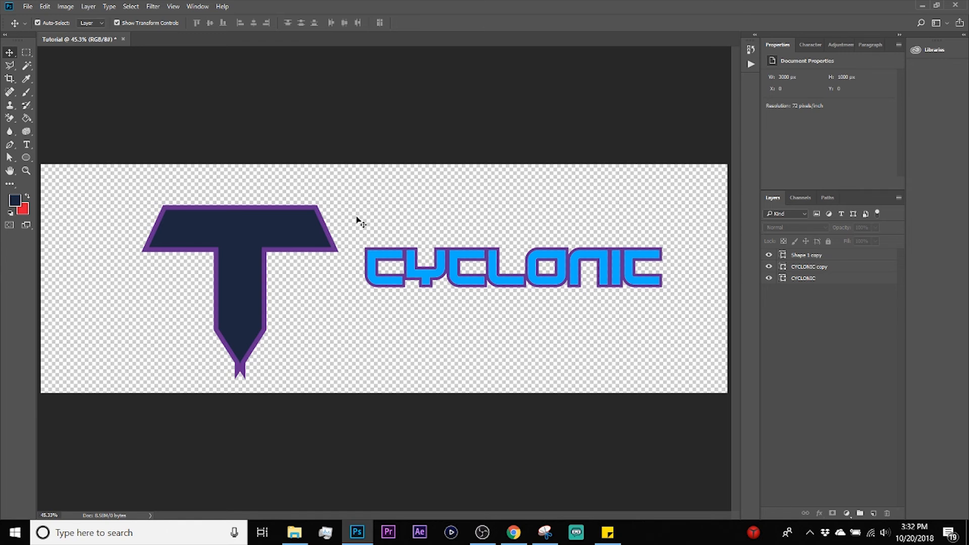
# Step: Move the stroked T closer to the canvas's left edge and deselect it
pyautogui.moveTo(246, 233); pyautogui.dragTo(215, 228)
pyautogui.click(361, 199)
pyautogui.click(343, 199)
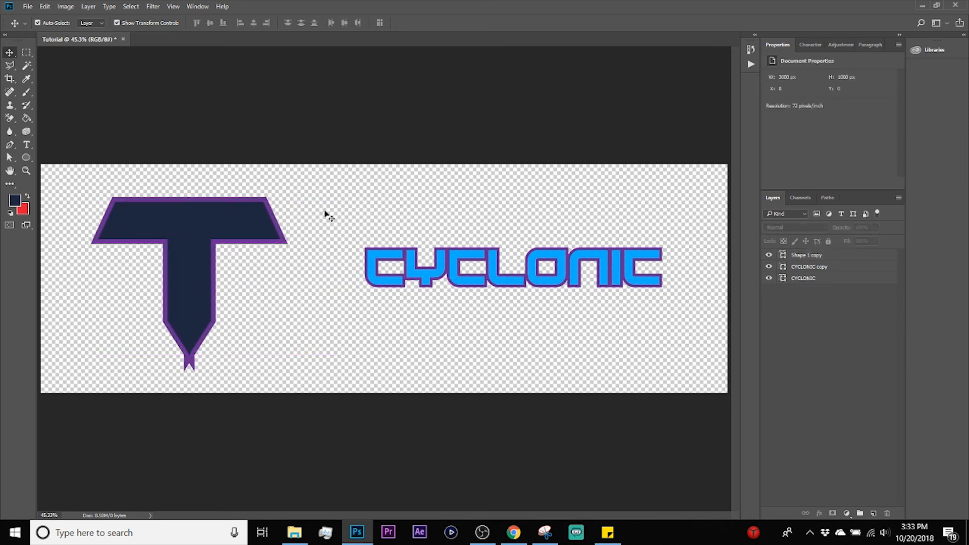
# Step: Try to delete a rectangular marquee area over the T's right arm from the shape layer
pyautogui.press('m')
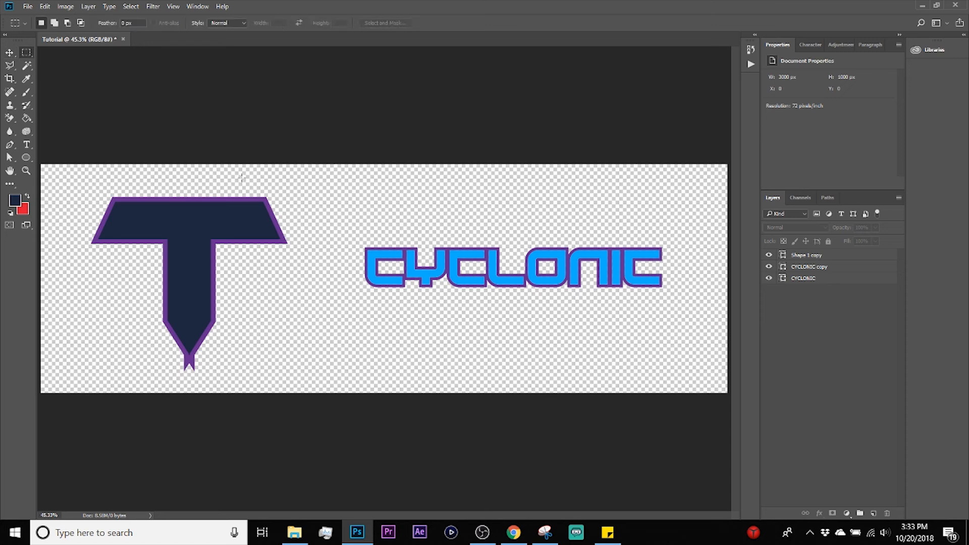
pyautogui.moveTo(324, 176); pyautogui.dragTo(185, 286)
pyautogui.press('v')
pyautogui.click(148, 214)
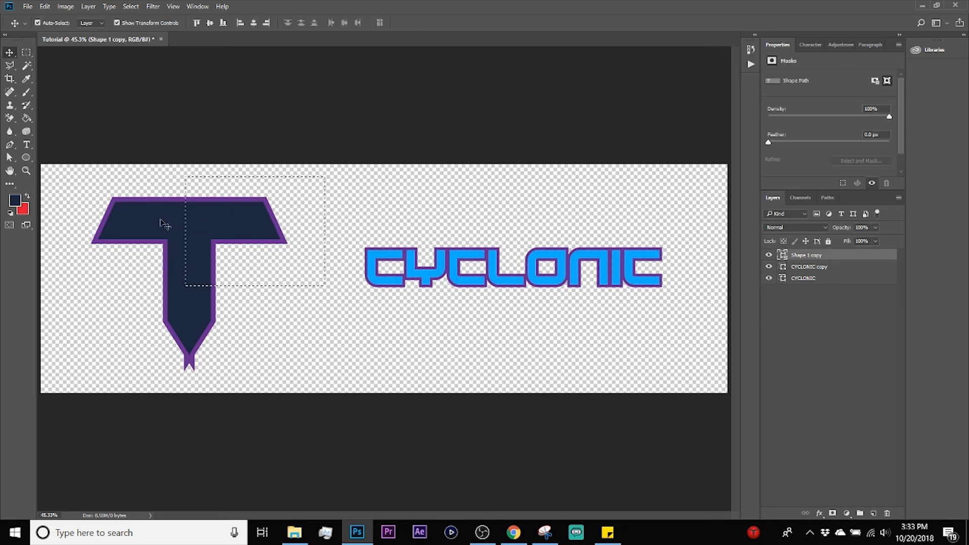
pyautogui.click(232, 218)
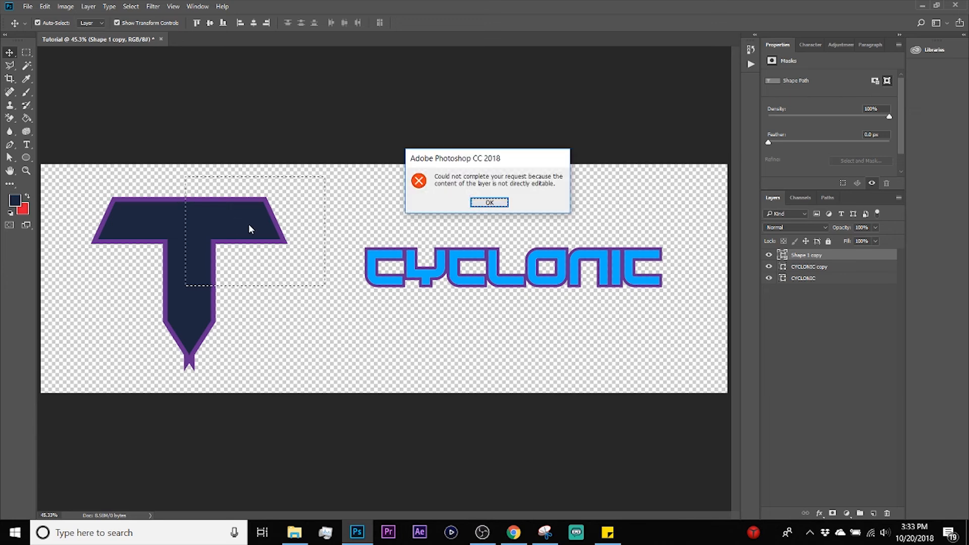
pyautogui.click(488, 202)
pyautogui.hotkey('ctrl', 'd')
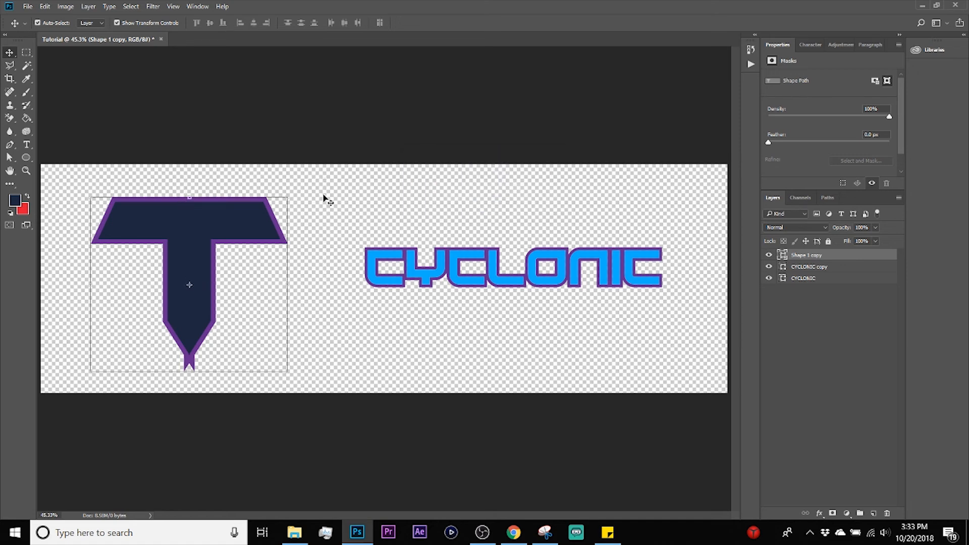
# Step: Mask off the T's right arm along a diagonal, using an inverted Polygonal Lasso selection as the layer mask
pyautogui.click(12, 67)
pyautogui.moveTo(305, 178)
pyautogui.mouseDown()
pyautogui.moveTo(158, 175)
pyautogui.moveTo(260, 275)
pyautogui.moveTo(329, 284)
pyautogui.moveTo(309, 178)
pyautogui.mouseUp()
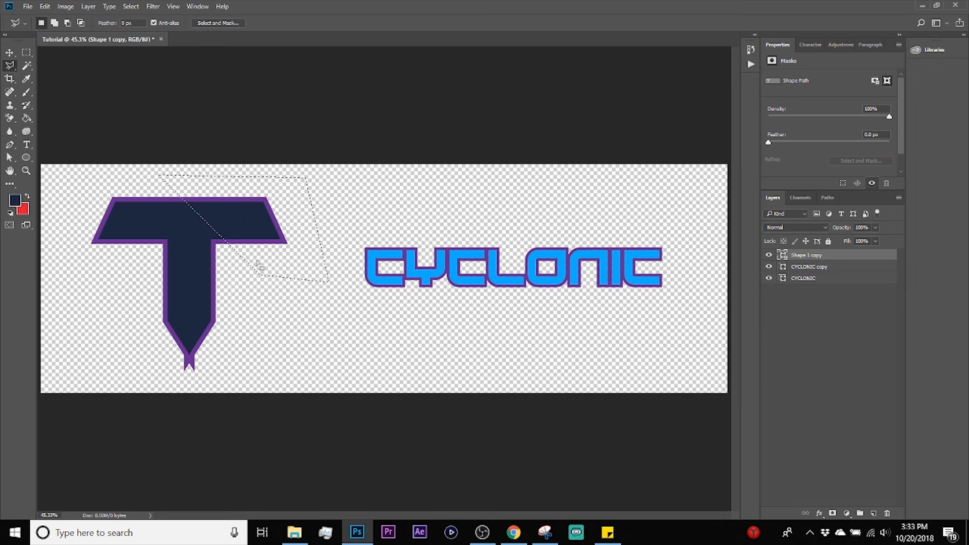
pyautogui.press('m')
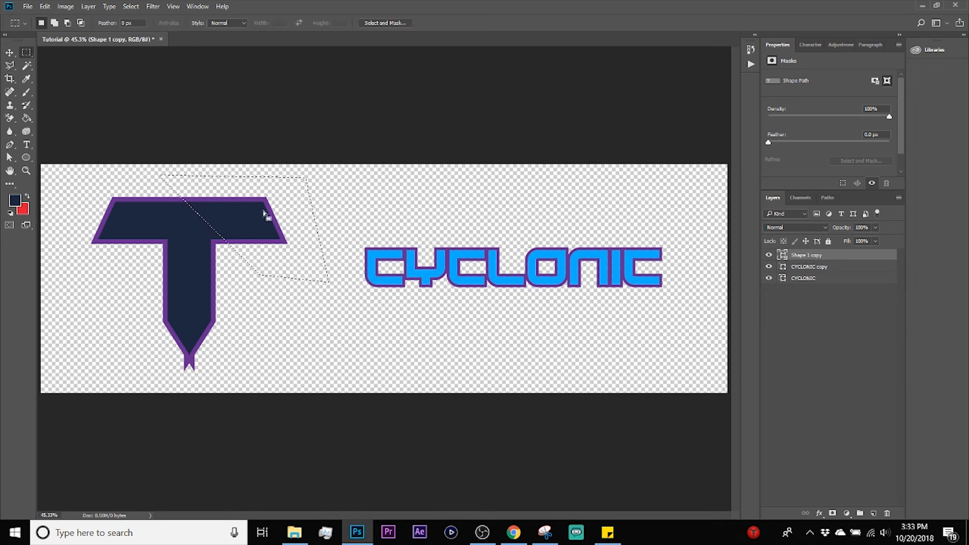
pyautogui.rightClick(291, 219)
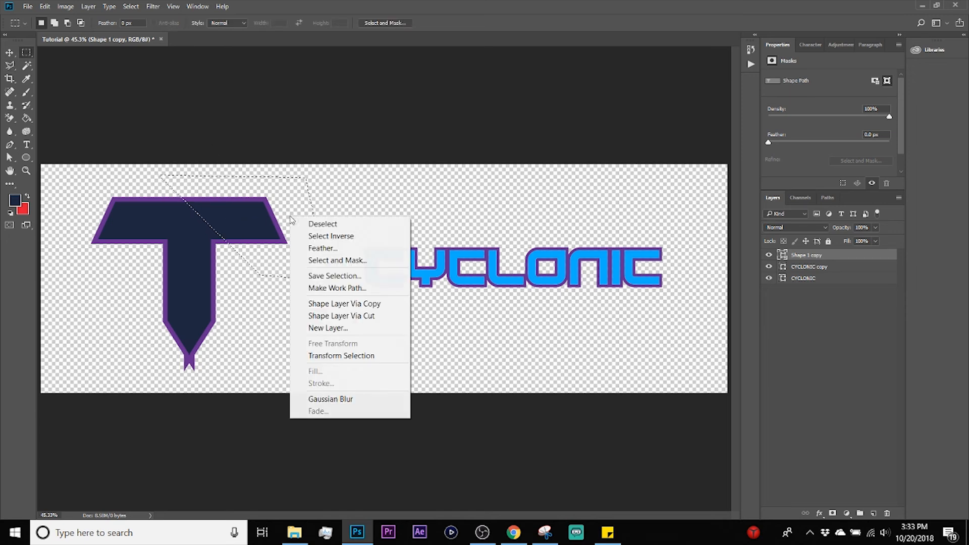
pyautogui.click(343, 233)
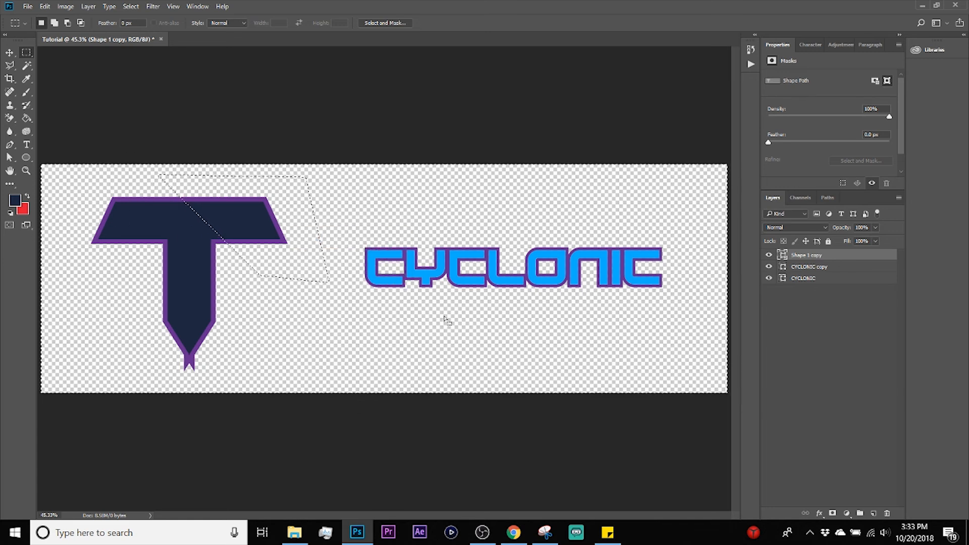
pyautogui.click(832, 514)
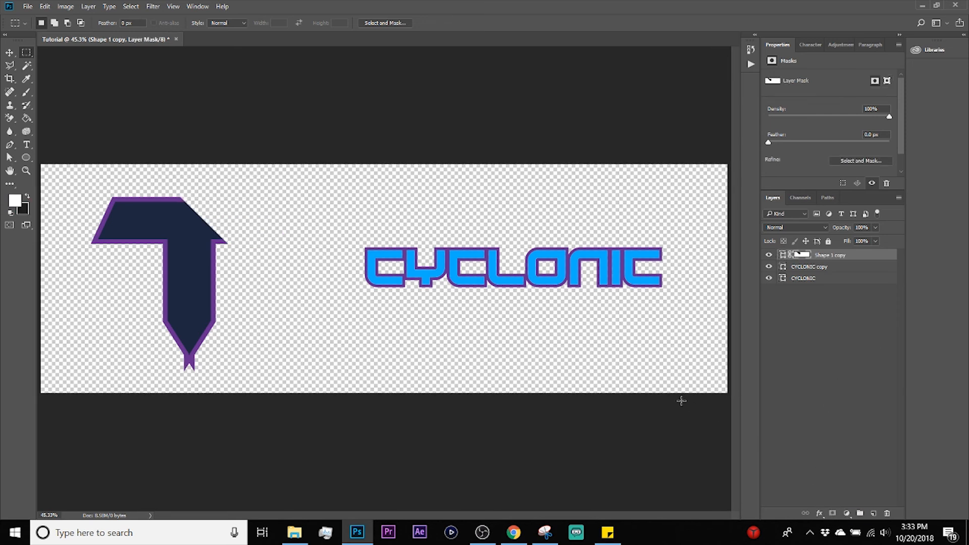
pyautogui.press('v')
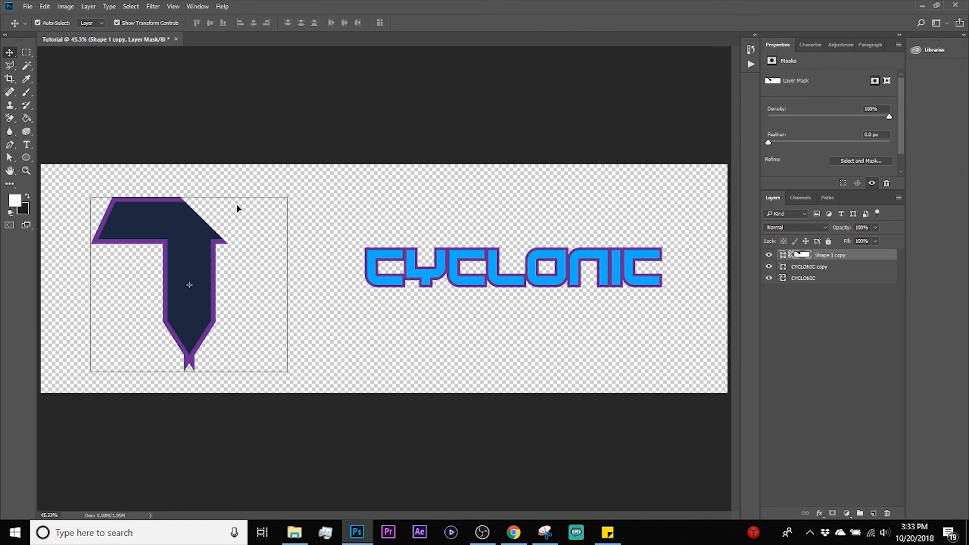
# Step: Cut a four-sided hole in the T's left arm by deleting a Polygonal Lasso area on the layer mask
pyautogui.click(9, 65)
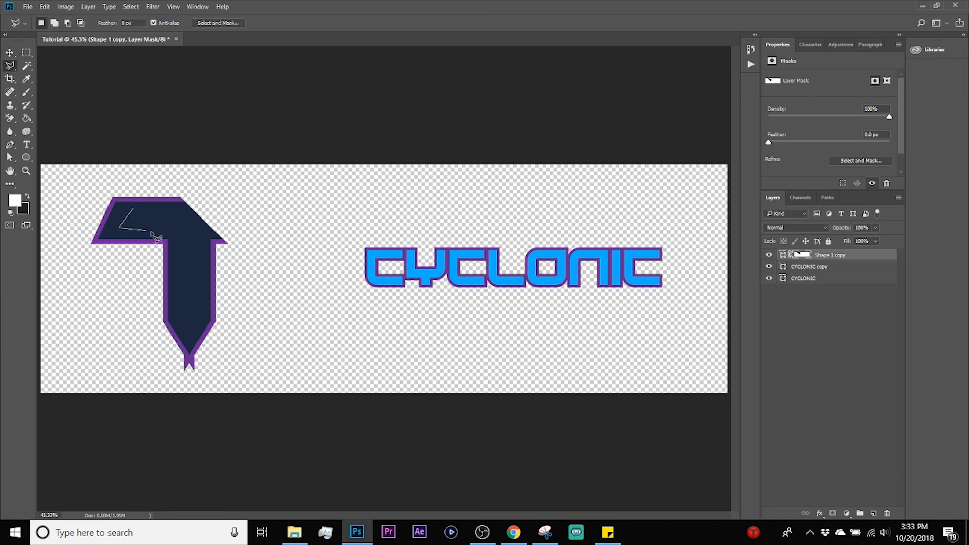
pyautogui.click(135, 209)
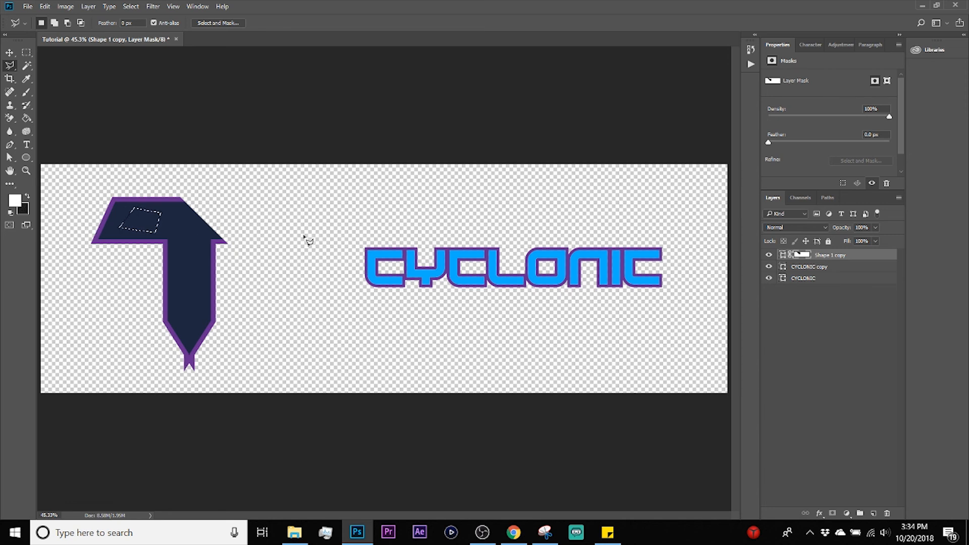
pyautogui.press('Delete')
pyautogui.hotkey('ctrl', 'd')
pyautogui.press('v')
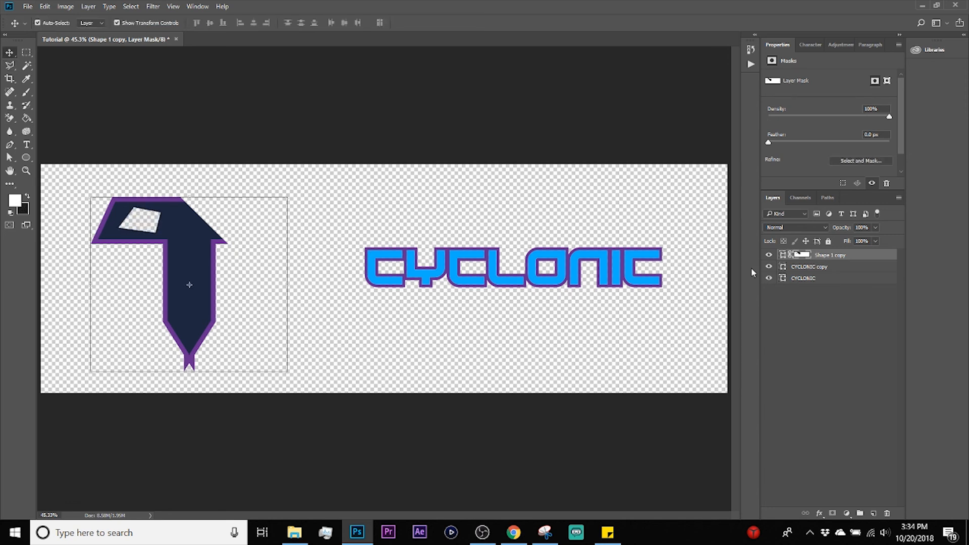
# Step: Restore a small Polygonal Lasso area inside the hole by deleting it on the layer mask with white as background color
pyautogui.click(823, 289)
pyautogui.click(824, 256)
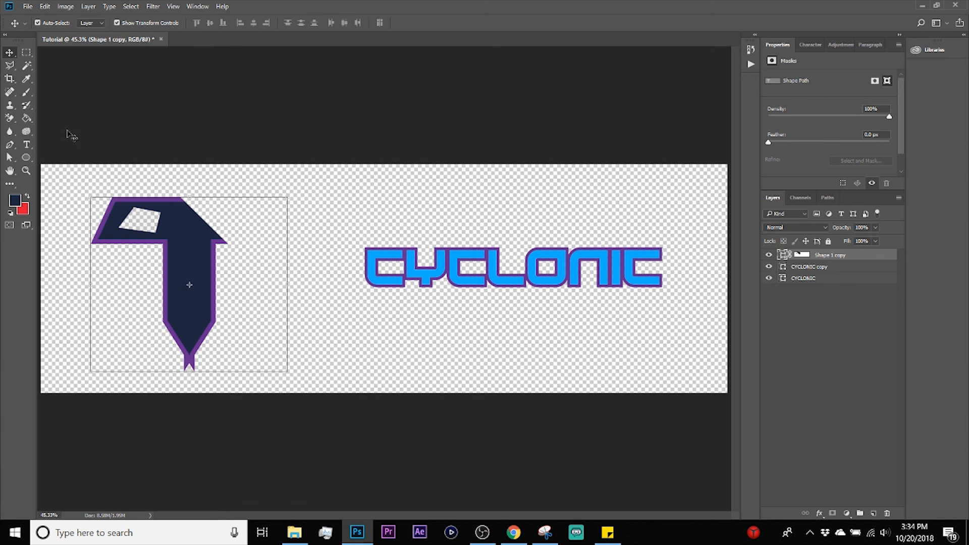
pyautogui.click(10, 65)
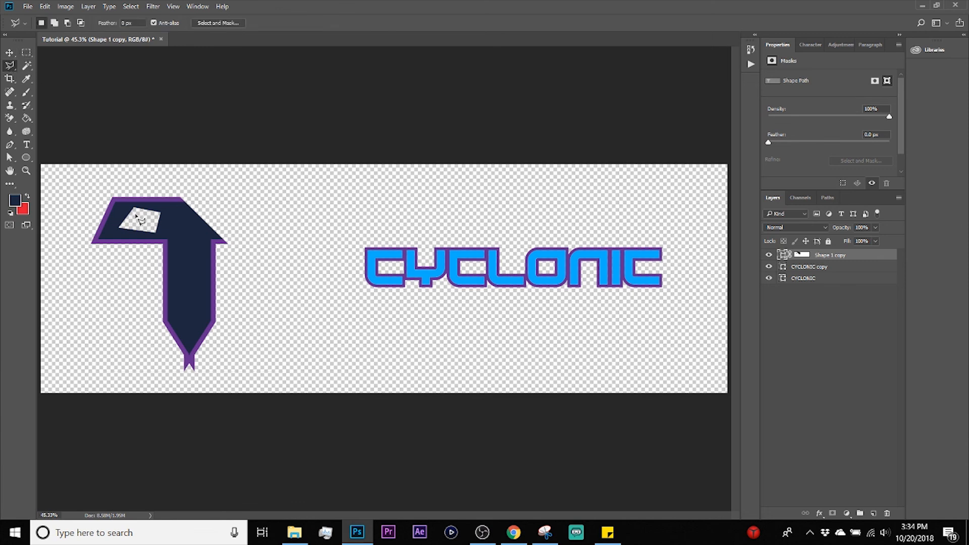
pyautogui.click(145, 223)
pyautogui.click(123, 221)
pyautogui.click(806, 257)
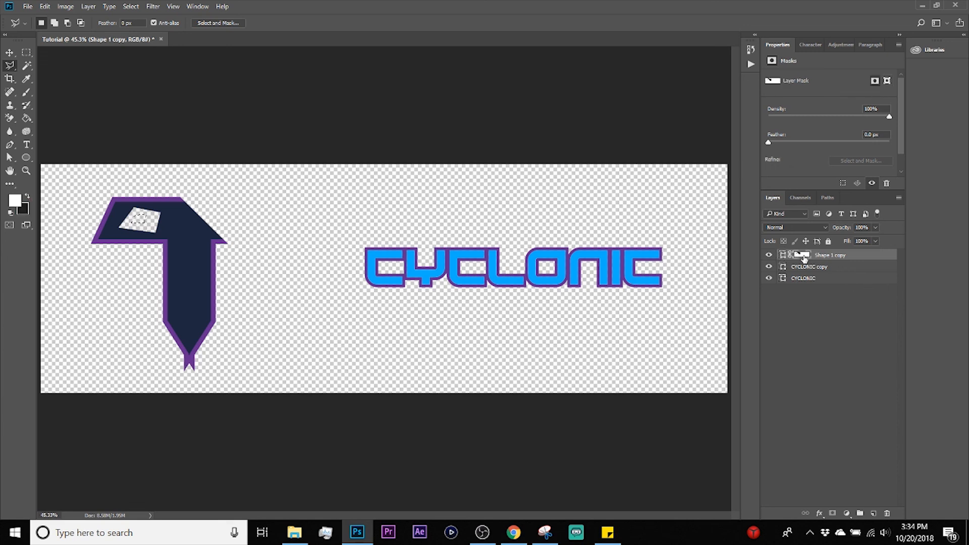
pyautogui.click(28, 196)
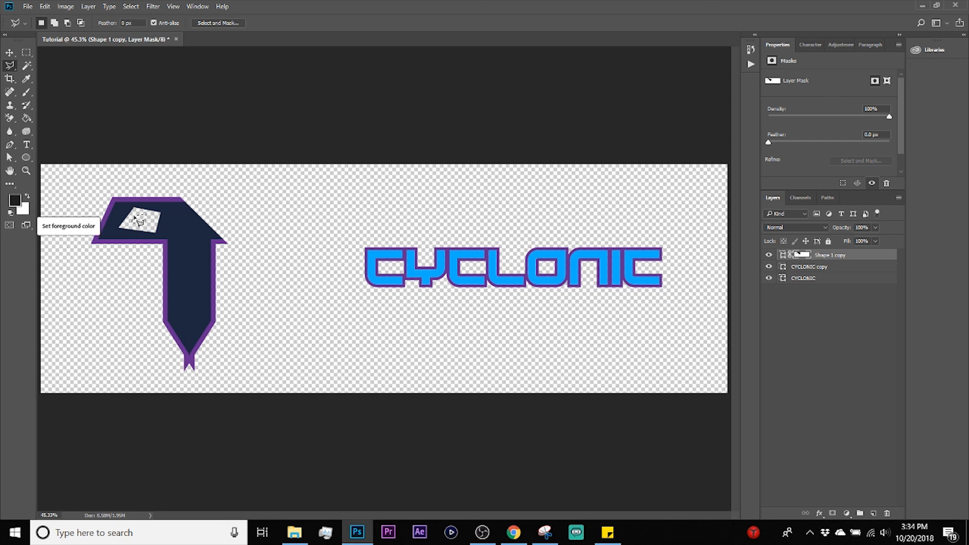
pyautogui.press('Delete')
pyautogui.hotkey('ctrl', 'd')
pyautogui.press('v')
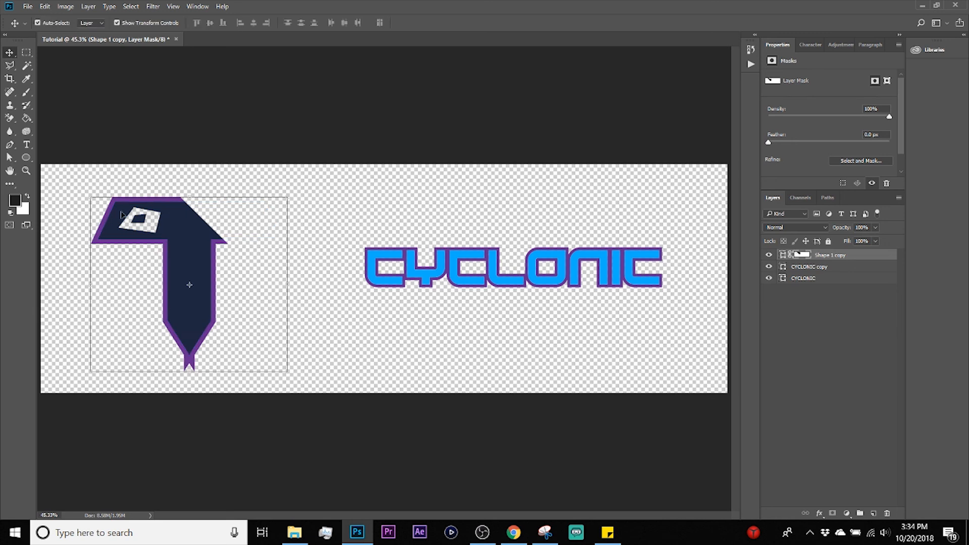
pyautogui.click(337, 175)
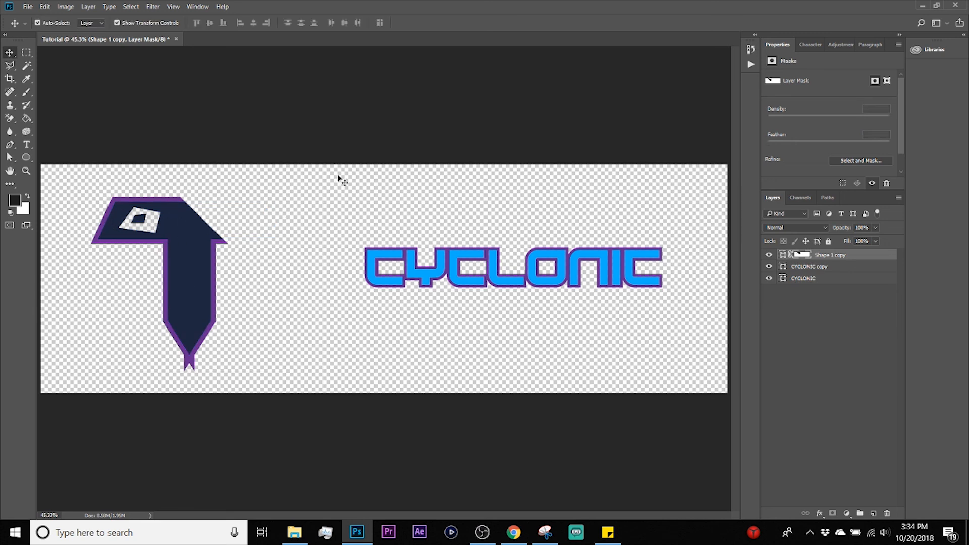
# Step: Change the masked T shape's fill to the recently used green and deselect it
pyautogui.click(188, 238)
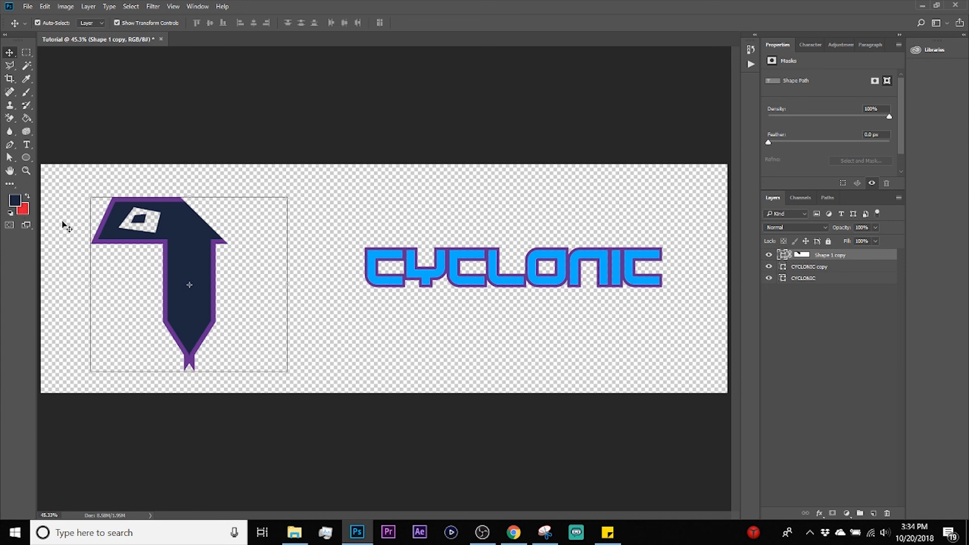
pyautogui.press('u')
pyautogui.click(93, 23)
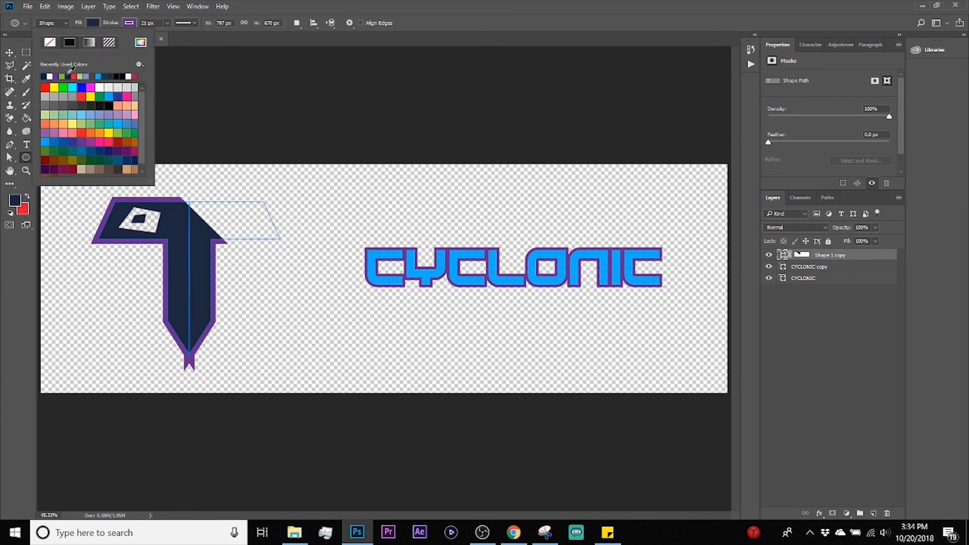
pyautogui.click(62, 76)
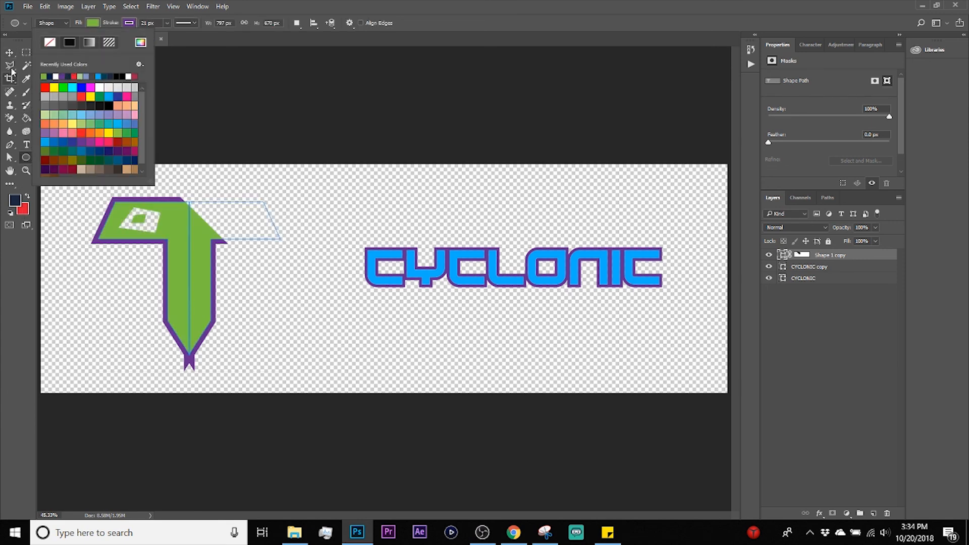
pyautogui.press('v')
pyautogui.click(318, 197)
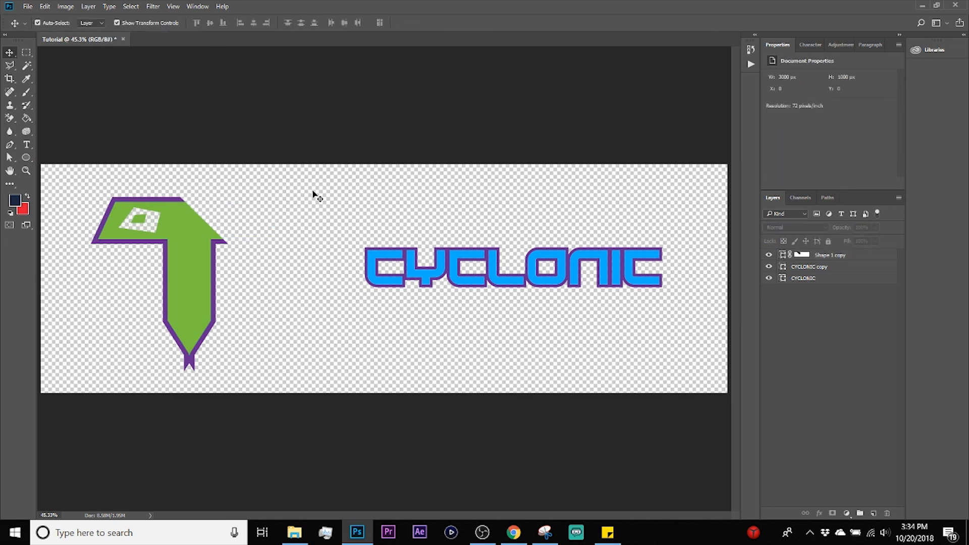